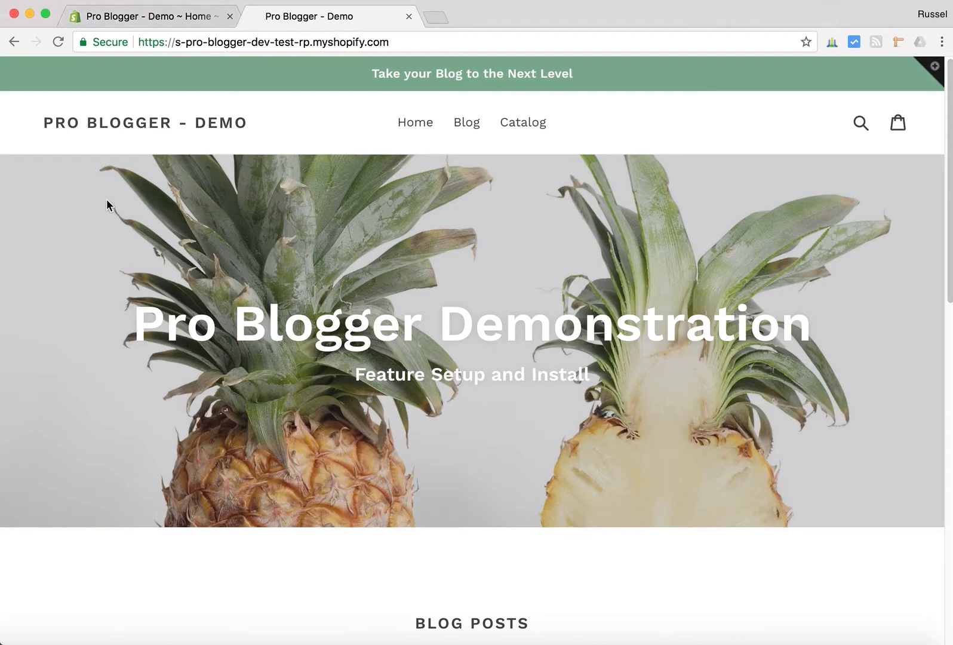
# Open the blog article "Pineapples for your health" on the storefront and examine its content down to the sharing options.
pyautogui.scroll(-5, 227, 305)
pyautogui.scroll(-8, 226, 305)
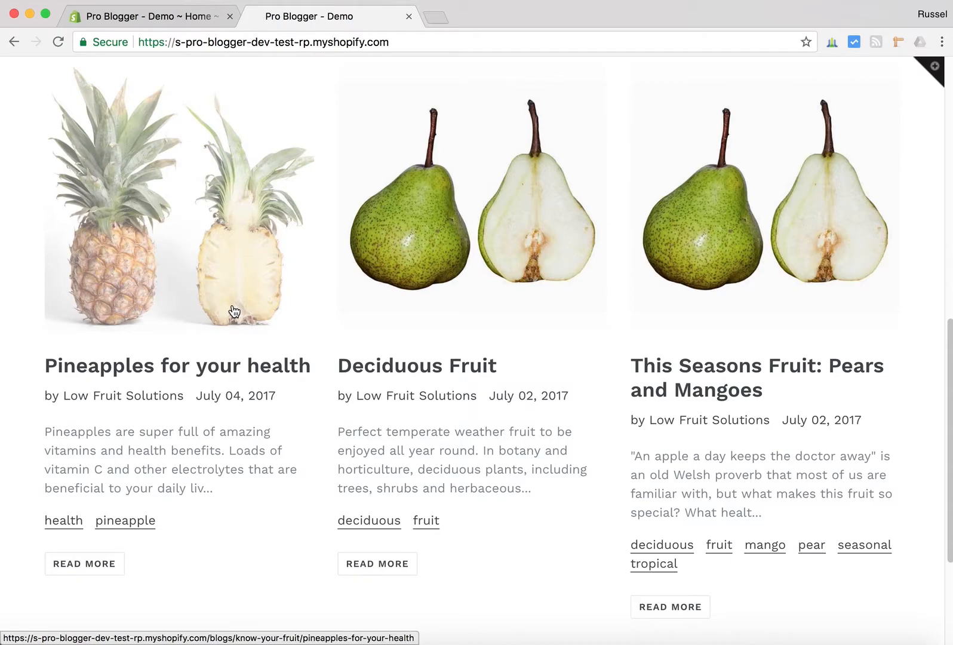
pyautogui.click(202, 367)
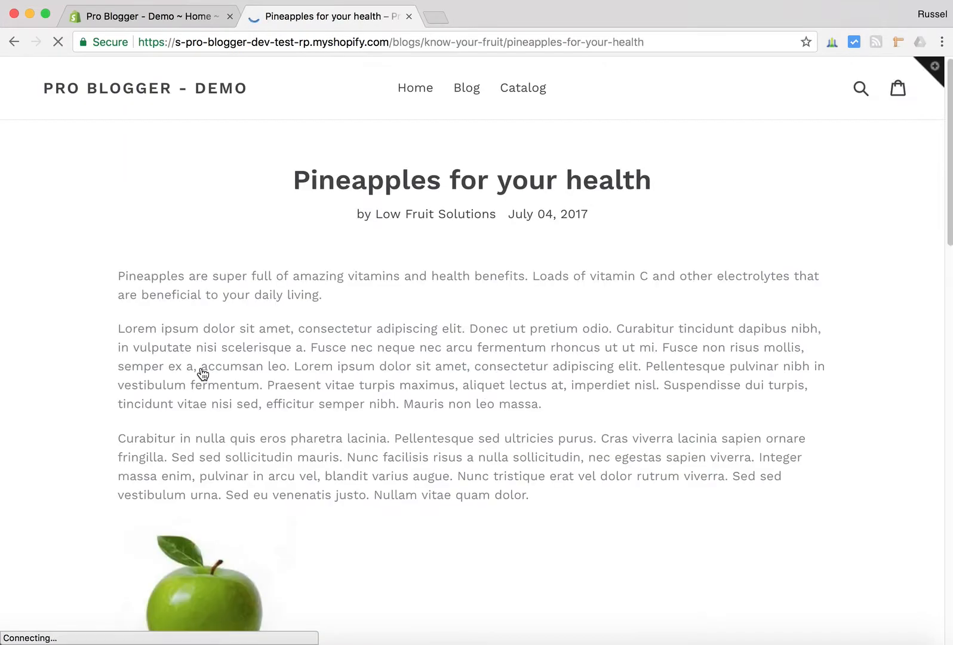
pyautogui.scroll(-2, 320, 333)
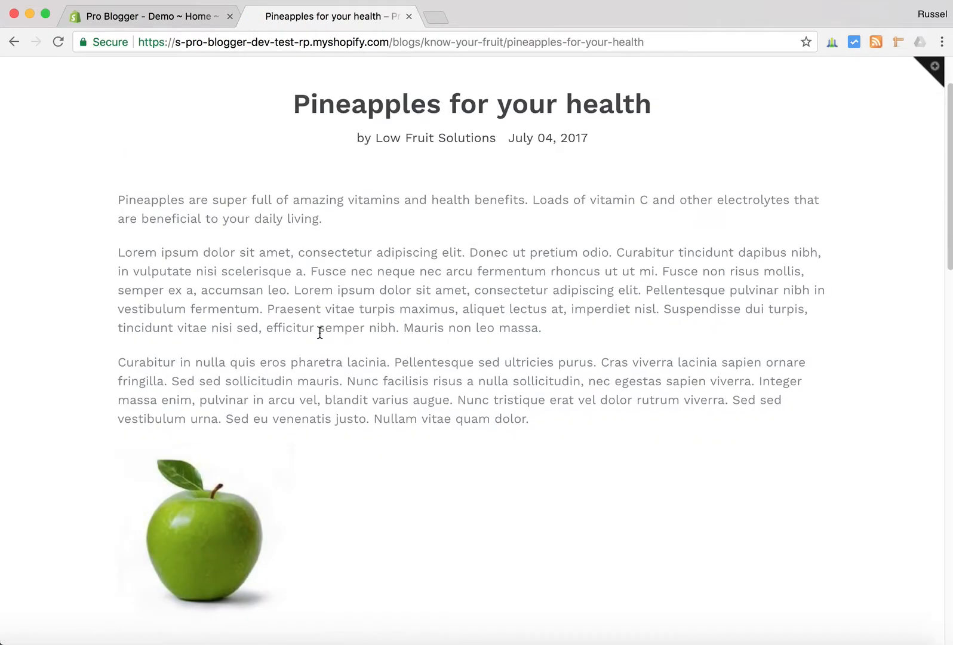
pyautogui.scroll(-7, 320, 332)
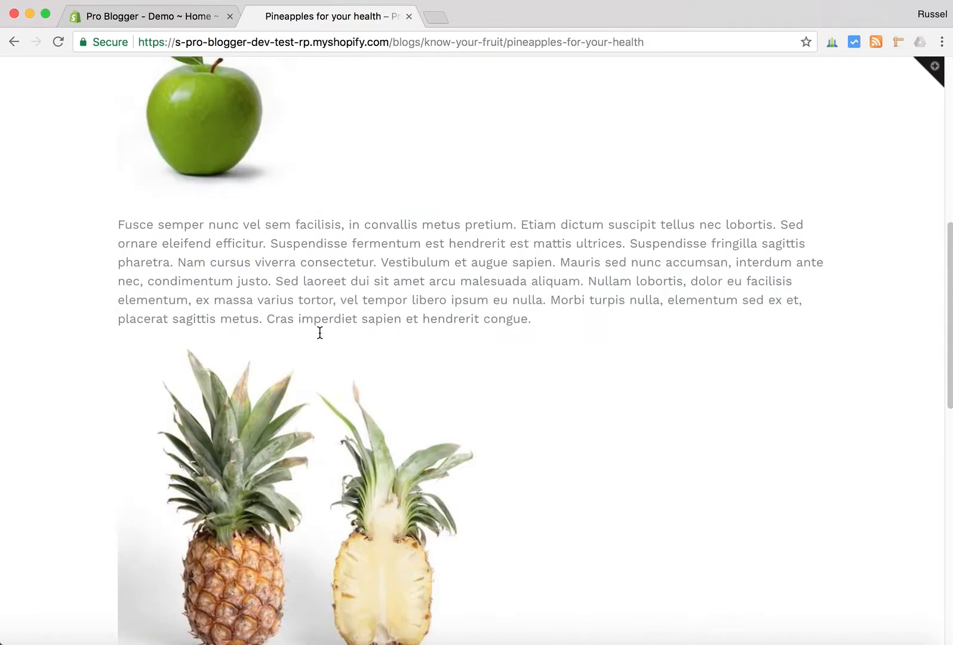
pyautogui.scroll(-6, 319, 333)
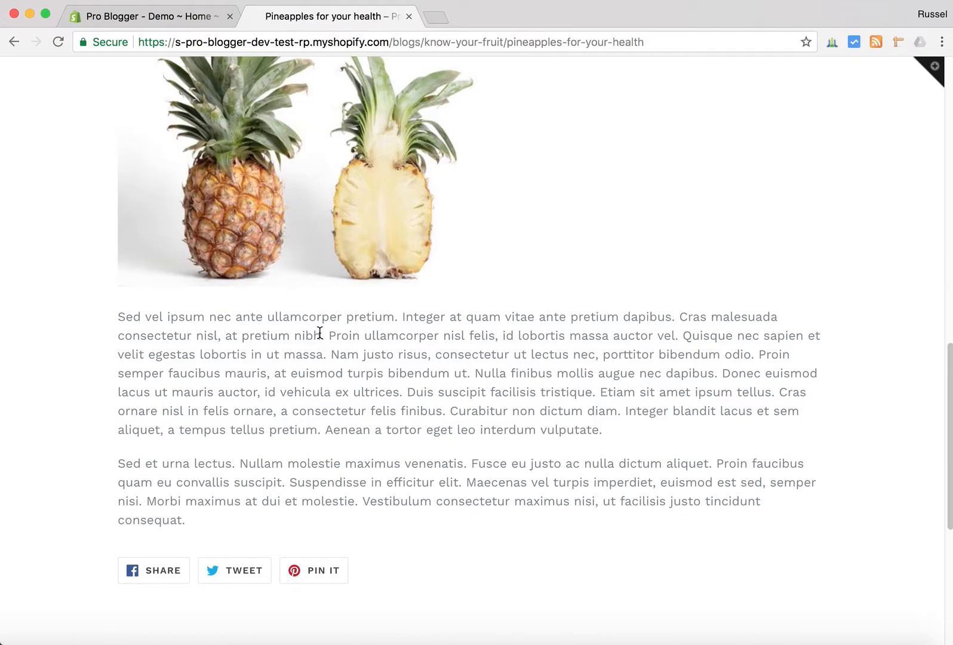
pyautogui.scroll(14, 320, 332)
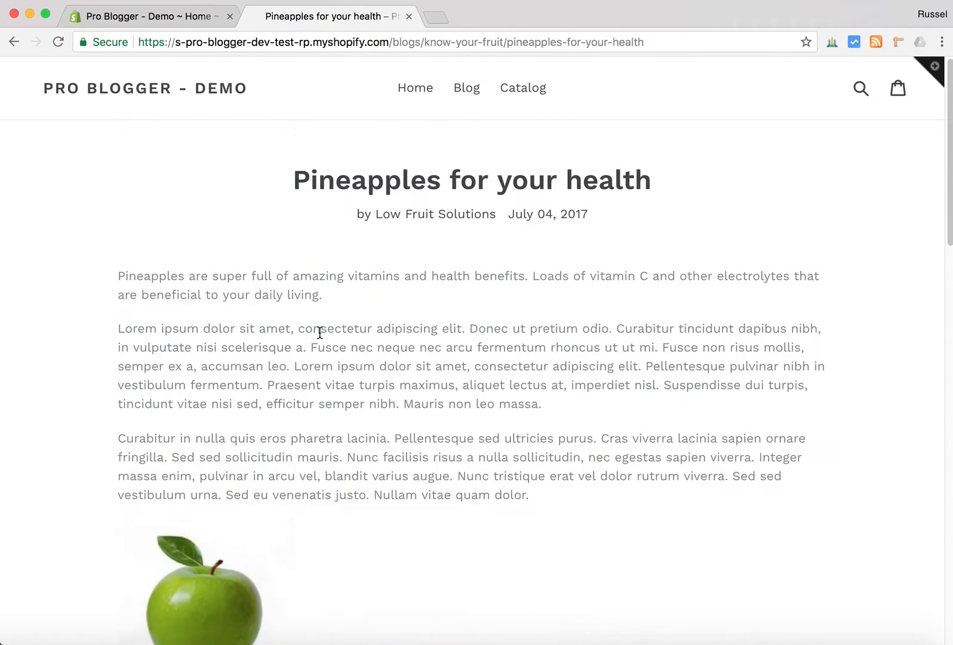
pyautogui.scroll(-14, 320, 333)
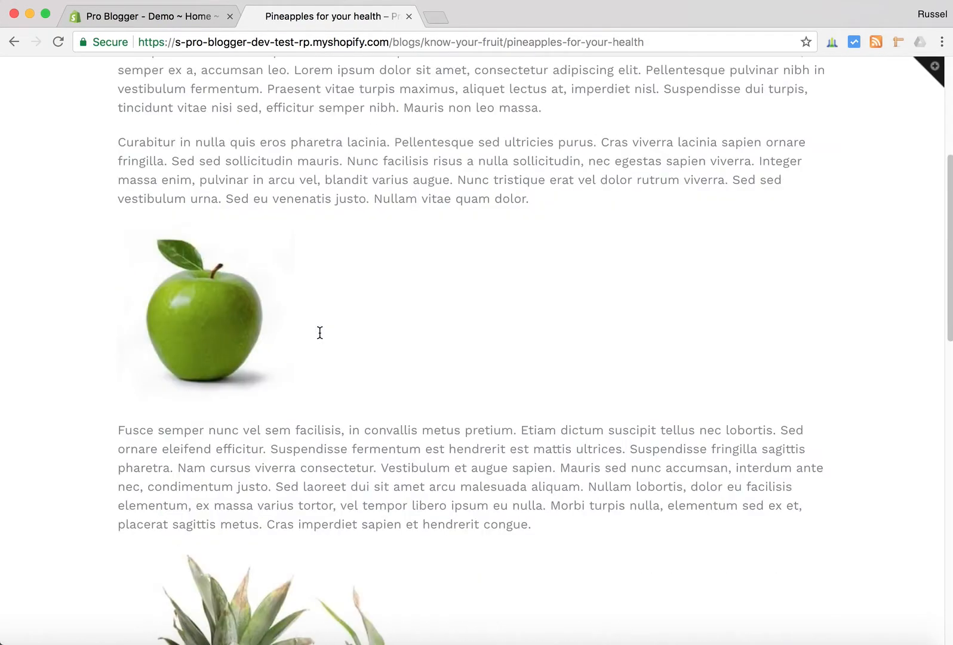
pyautogui.scroll(-4, 320, 332)
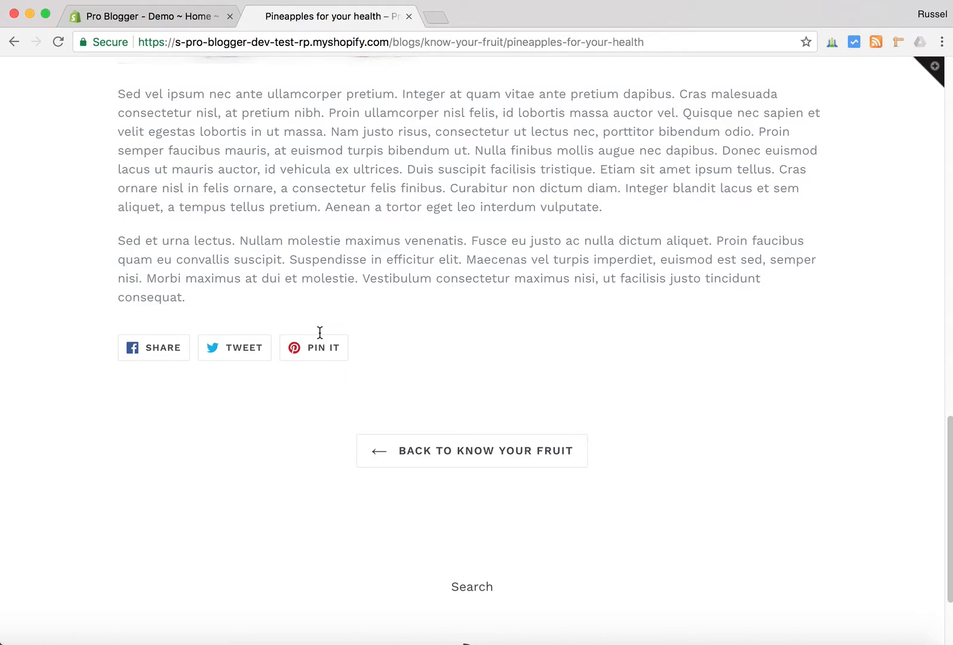
# Switch to the store's Shopify admin and open the installed Pro Blogger (UAT) app.
pyautogui.click(143, 18)
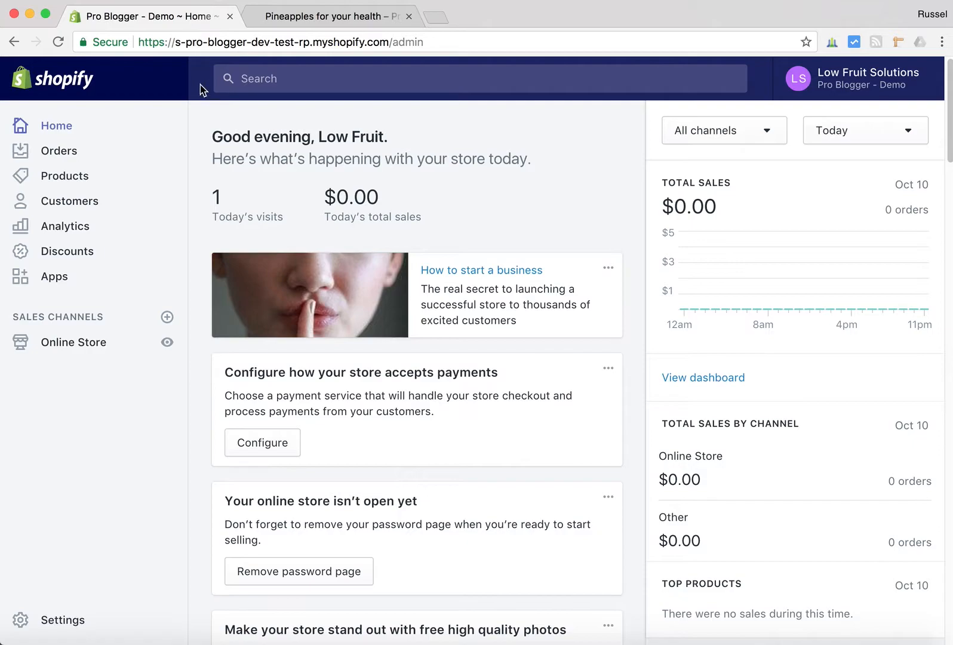
pyautogui.click(58, 274)
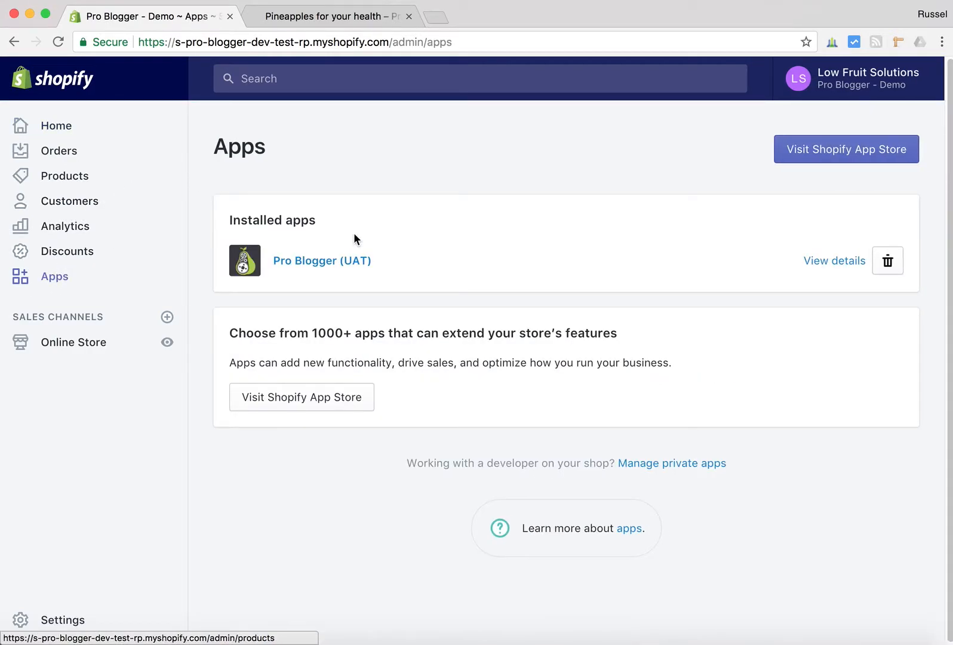
pyautogui.click(301, 266)
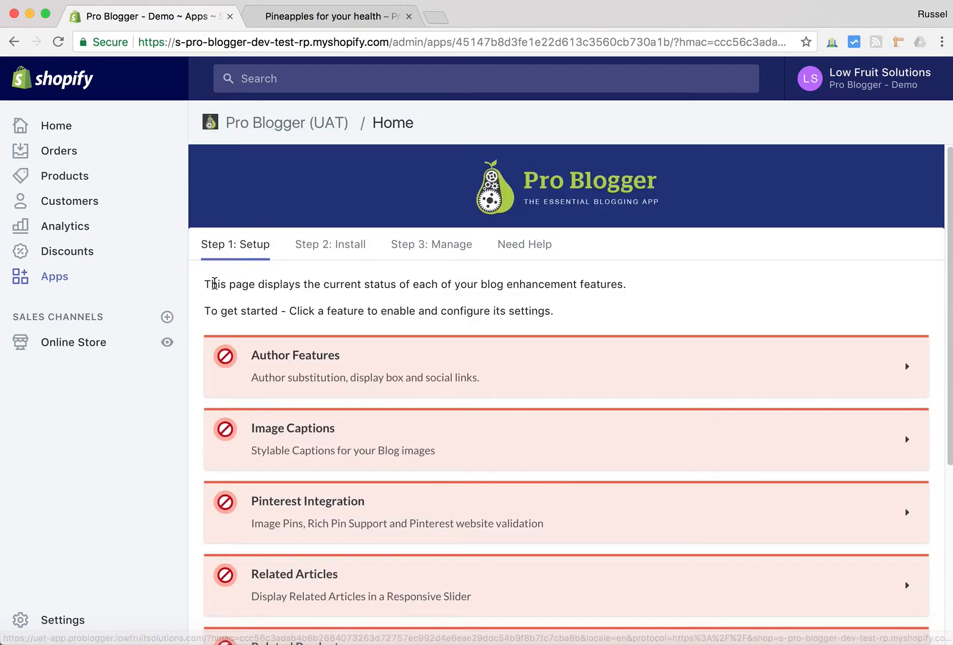
# Enable the Related Products feature in the Pro Blogger setup and save its settings.
pyautogui.scroll(-3, 209, 296)
pyautogui.scroll(-1, 208, 297)
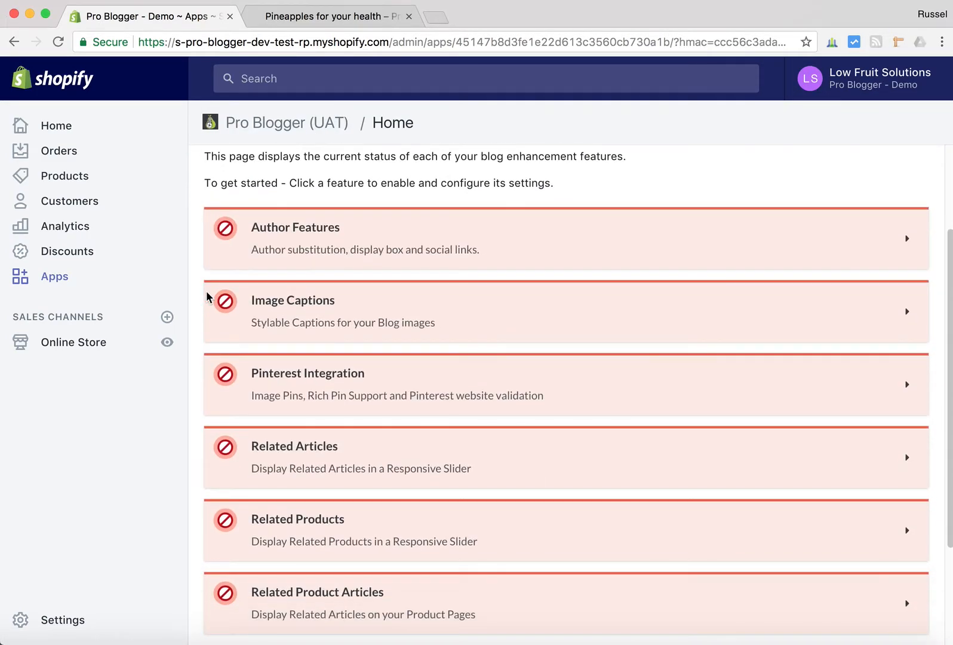
pyautogui.click(904, 525)
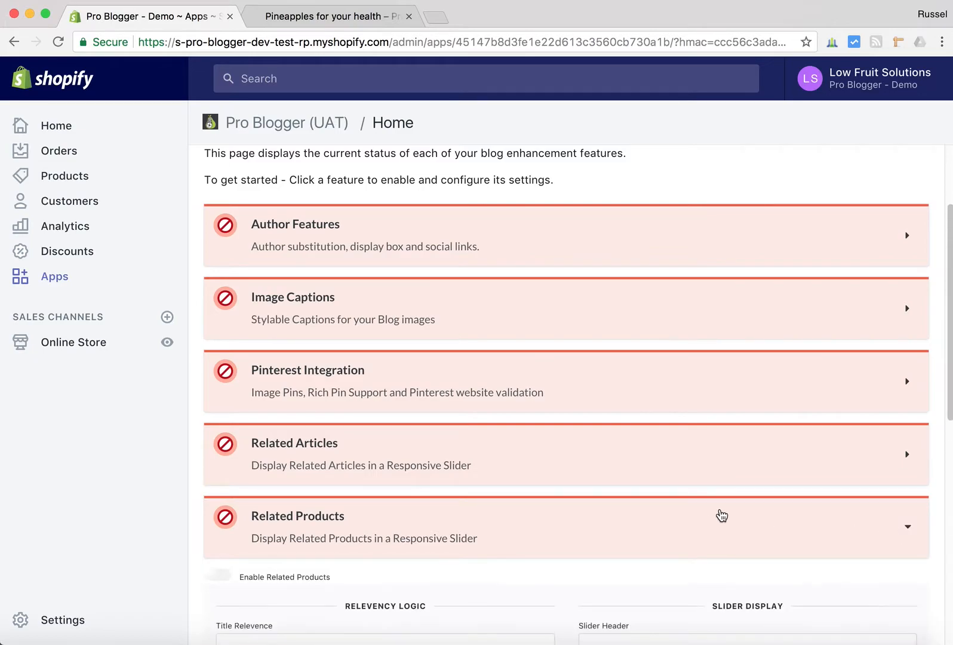
pyautogui.scroll(-4, 695, 506)
pyautogui.click(228, 441)
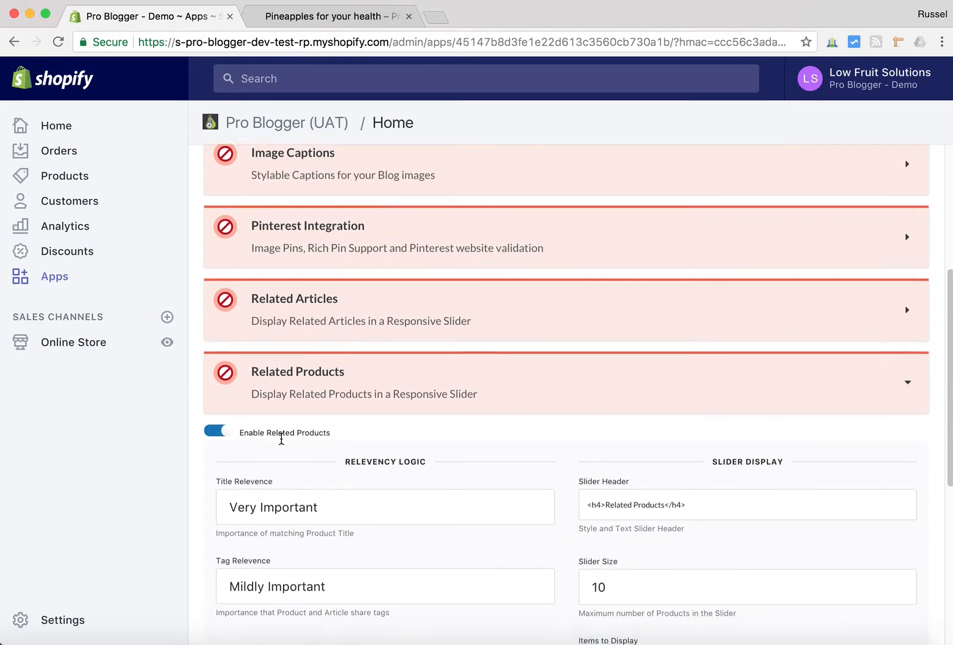
pyautogui.scroll(-8, 292, 449)
pyautogui.click(228, 475)
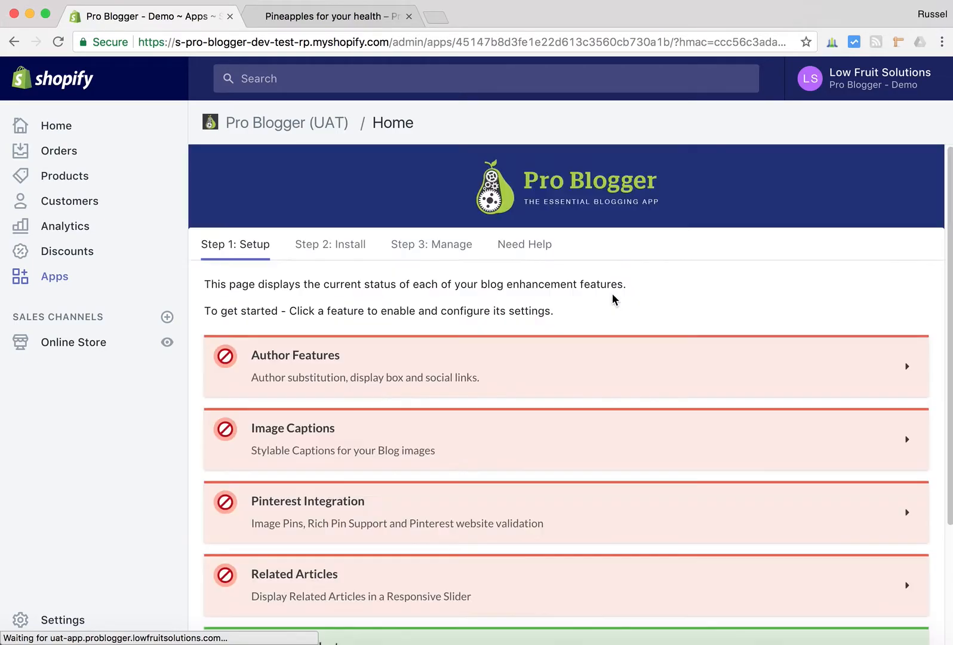
# Check the feature statuses in the Pro Blogger setup and duplicate the app's browser page.
pyautogui.scroll(-2, 563, 386)
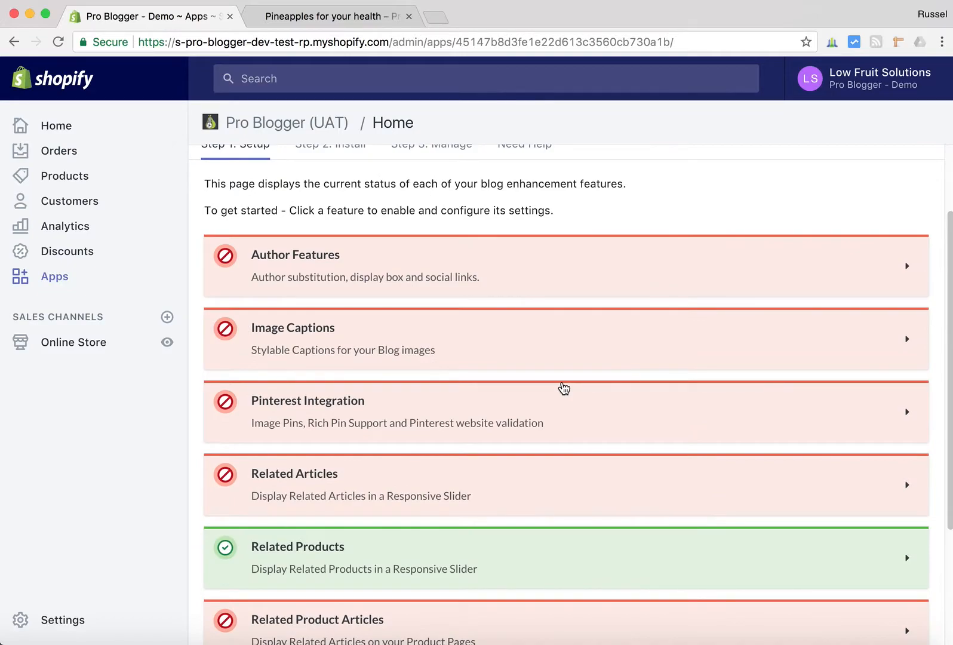
pyautogui.scroll(1, 563, 387)
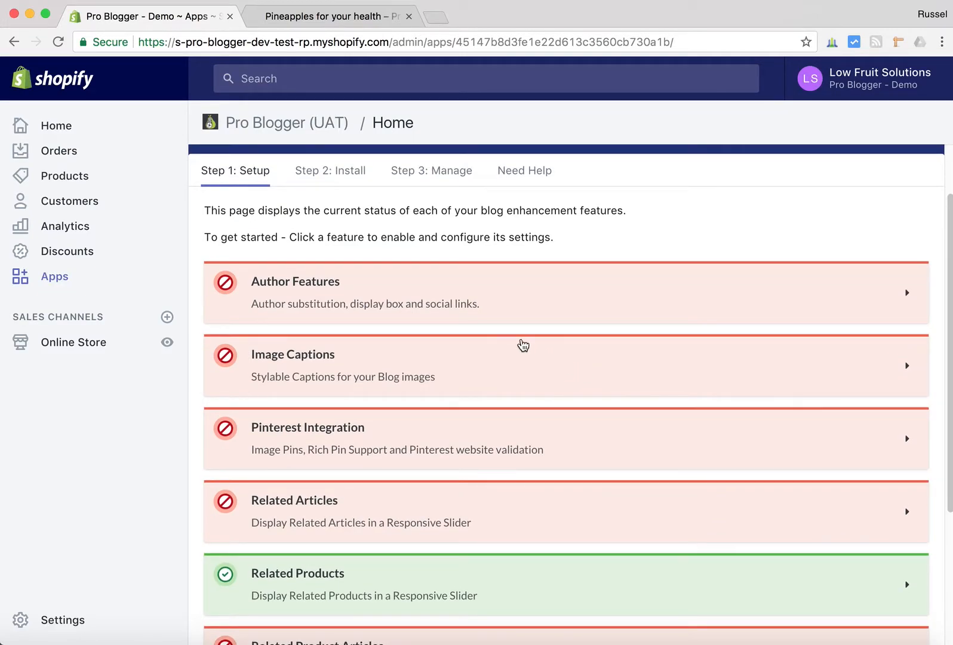
pyautogui.scroll(1, 476, 303)
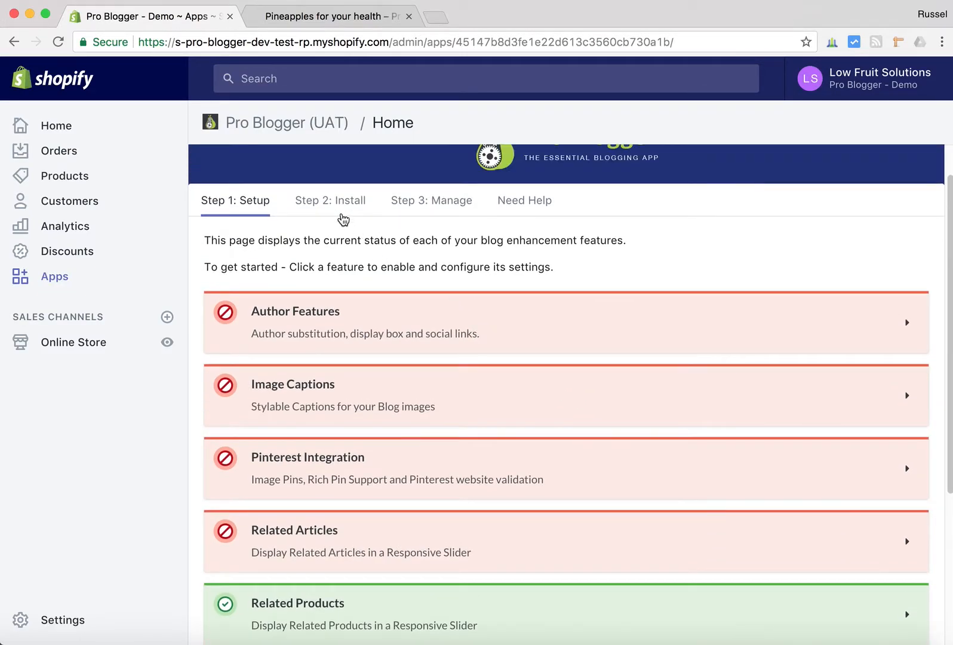
pyautogui.rightClick(131, 17)
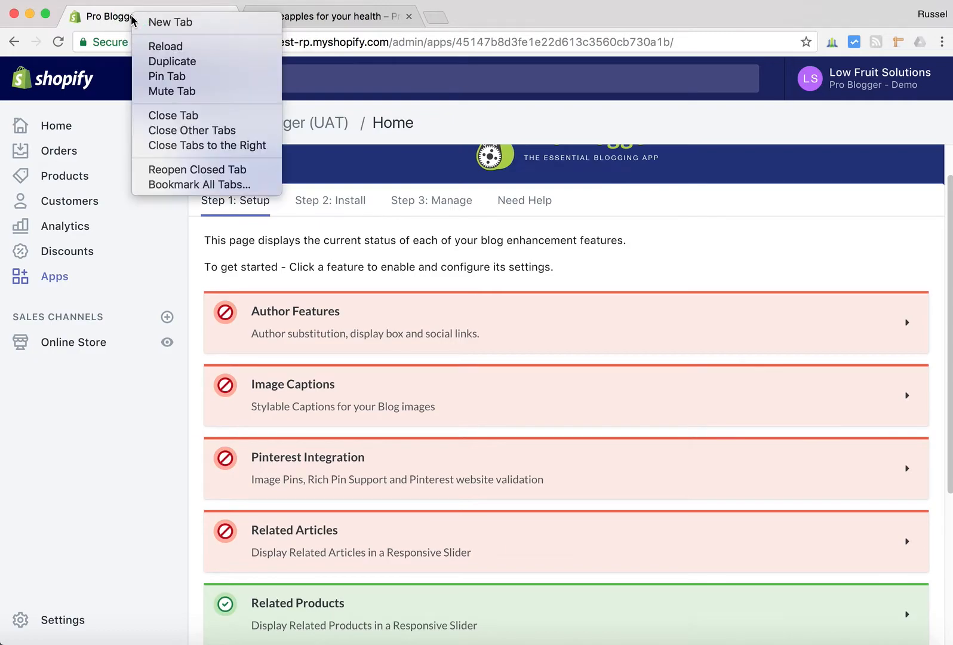
pyautogui.click(177, 61)
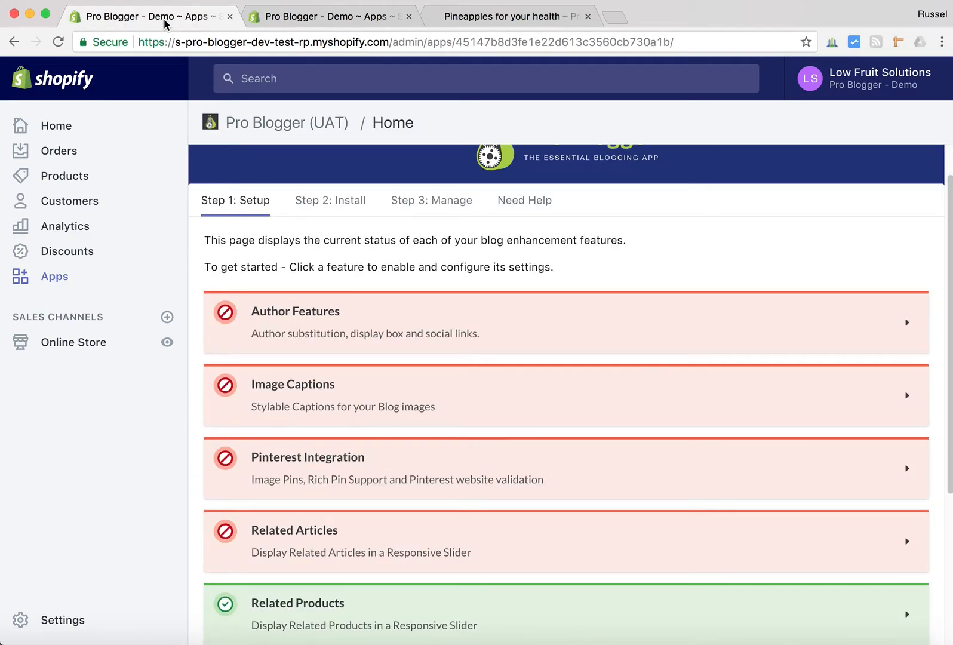
# Open the Online Store themes in the duplicated page and show the actions for the current Debut theme.
pyautogui.click(309, 18)
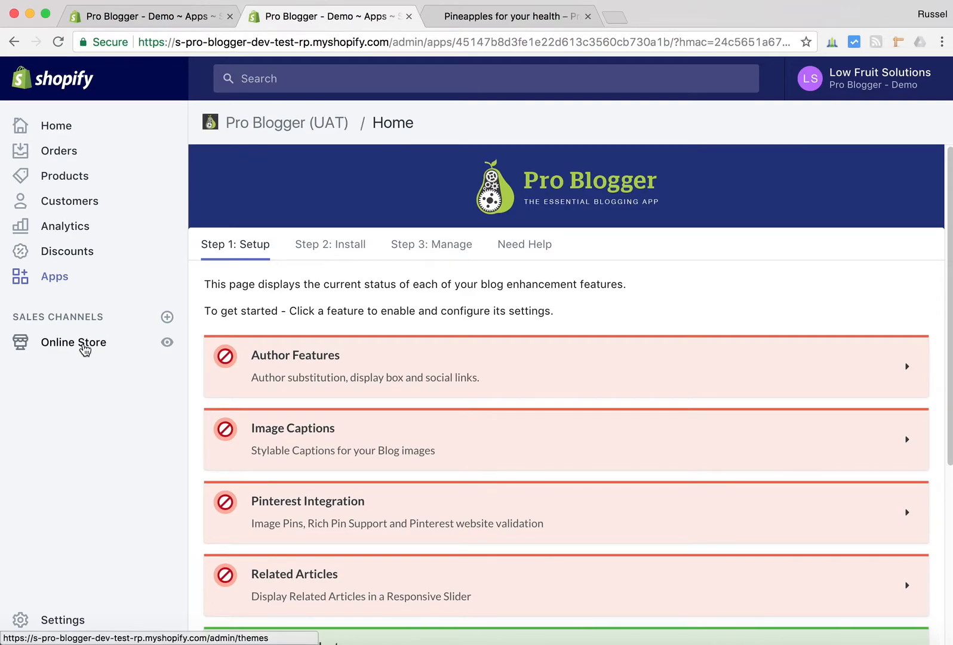
pyautogui.click(85, 346)
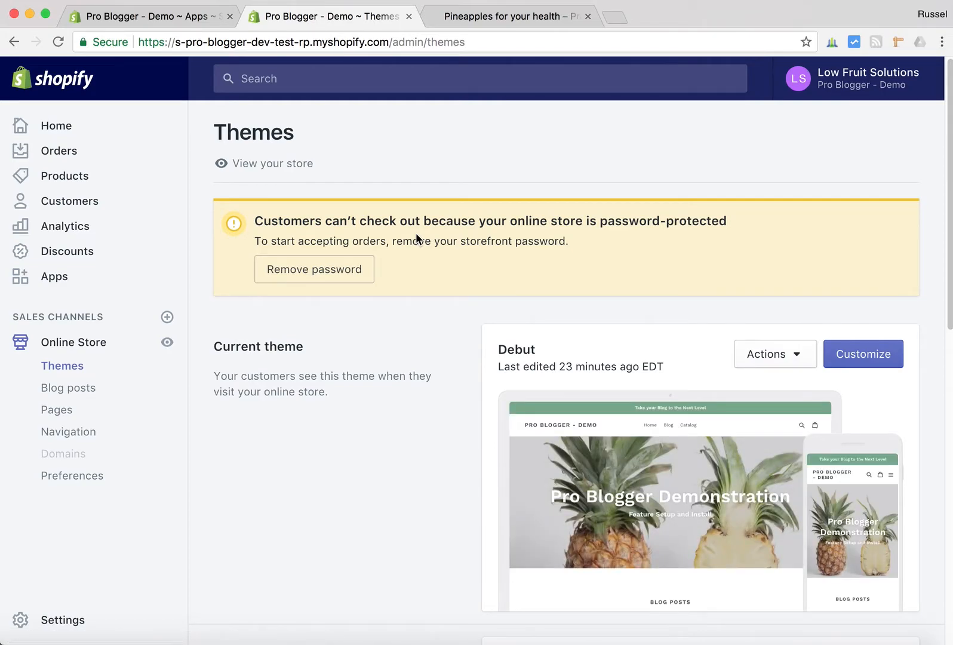
pyautogui.scroll(-1, 416, 238)
pyautogui.click(801, 332)
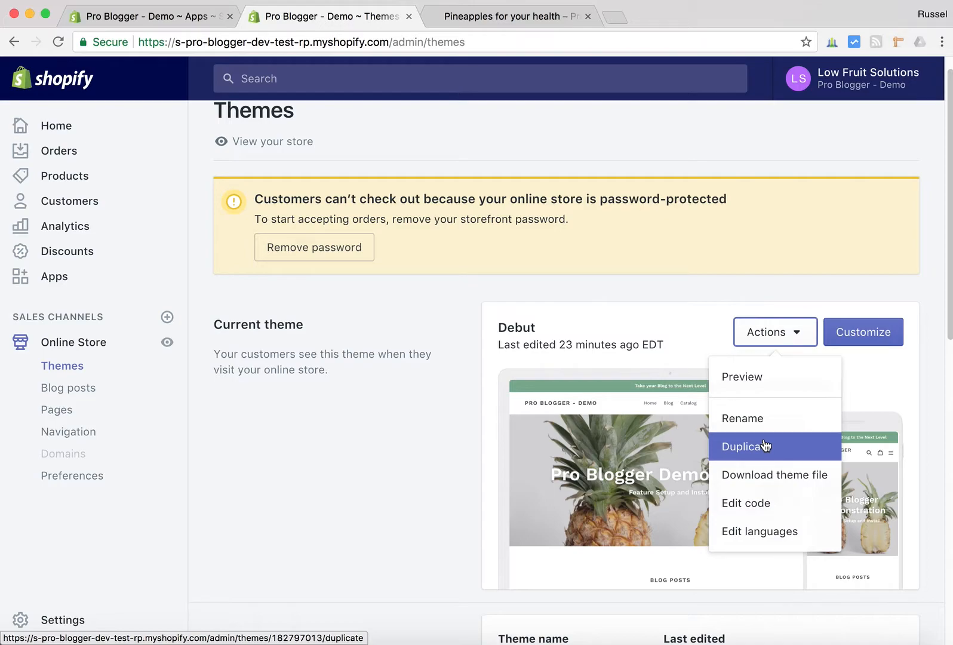
# Return to the Pro Blogger app page and open the General Install instructions in its install guide.
pyautogui.click(177, 20)
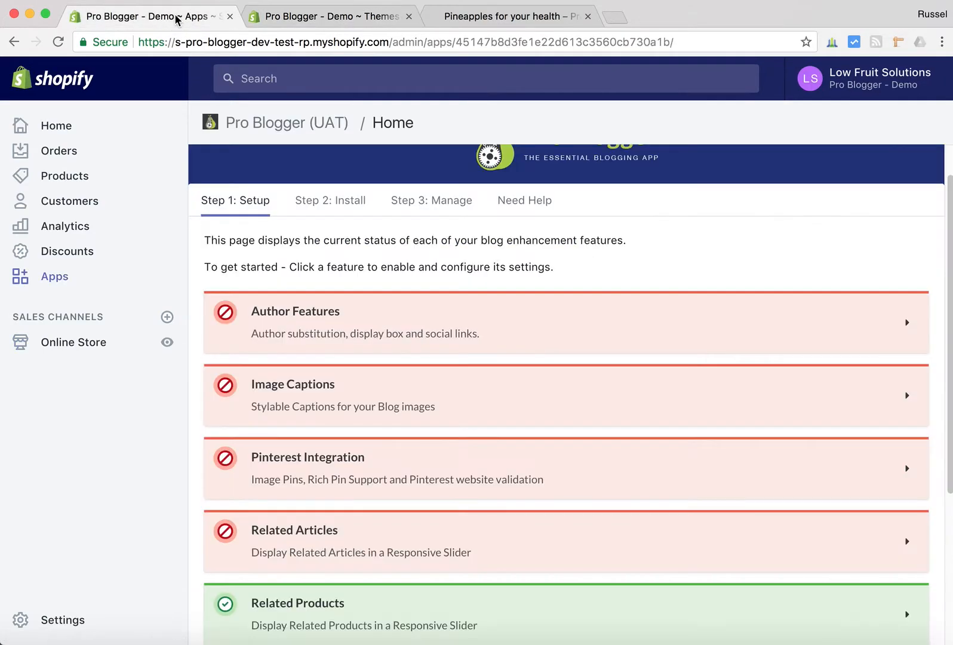
pyautogui.click(337, 203)
pyautogui.scroll(-2, 598, 272)
pyautogui.scroll(-3, 597, 272)
pyautogui.scroll(-1, 598, 272)
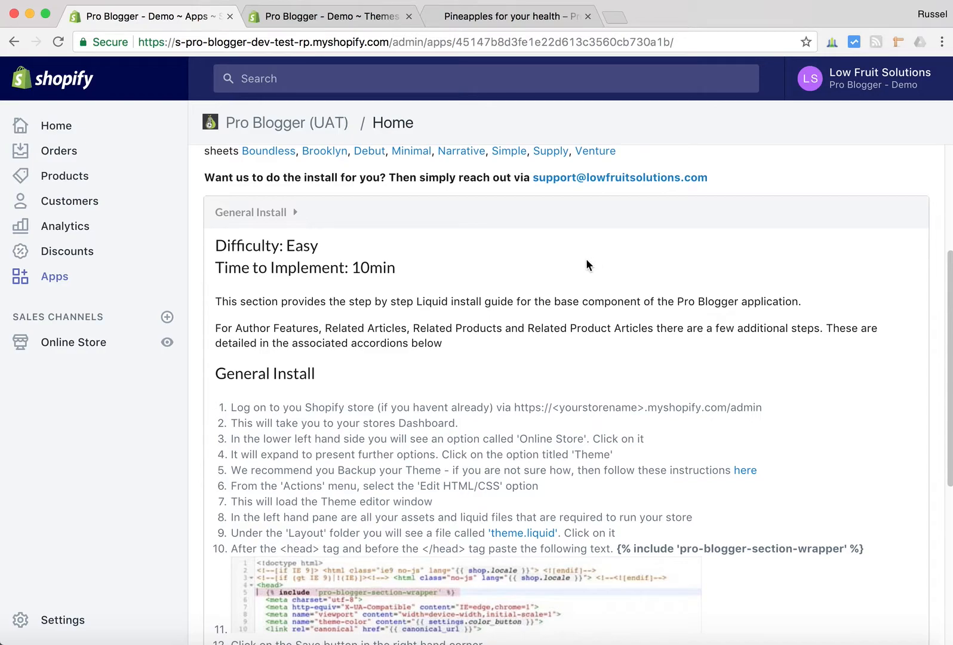
pyautogui.scroll(-1, 315, 229)
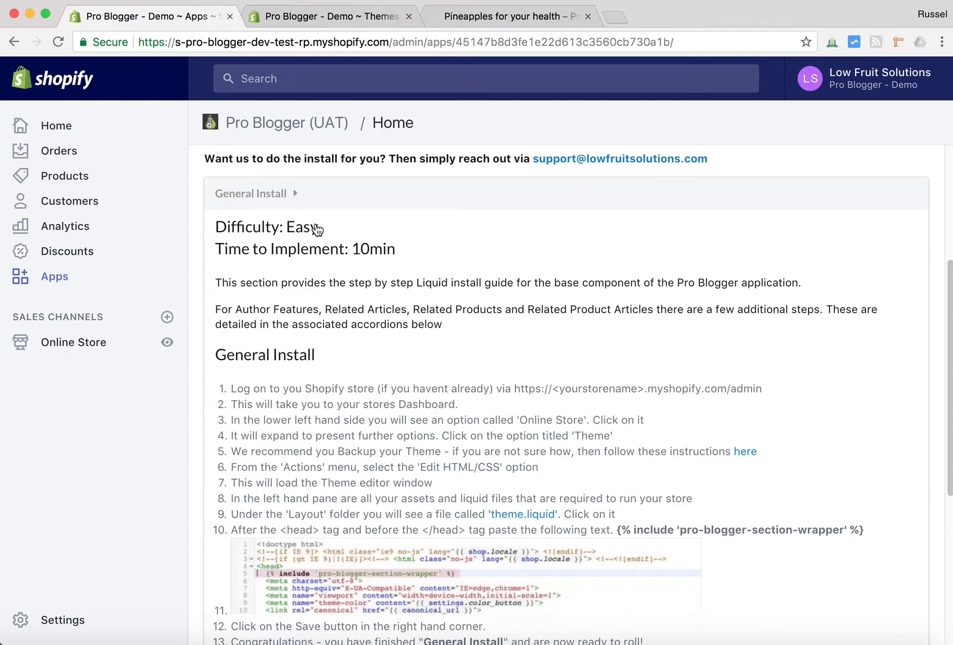
pyautogui.scroll(-3, 341, 239)
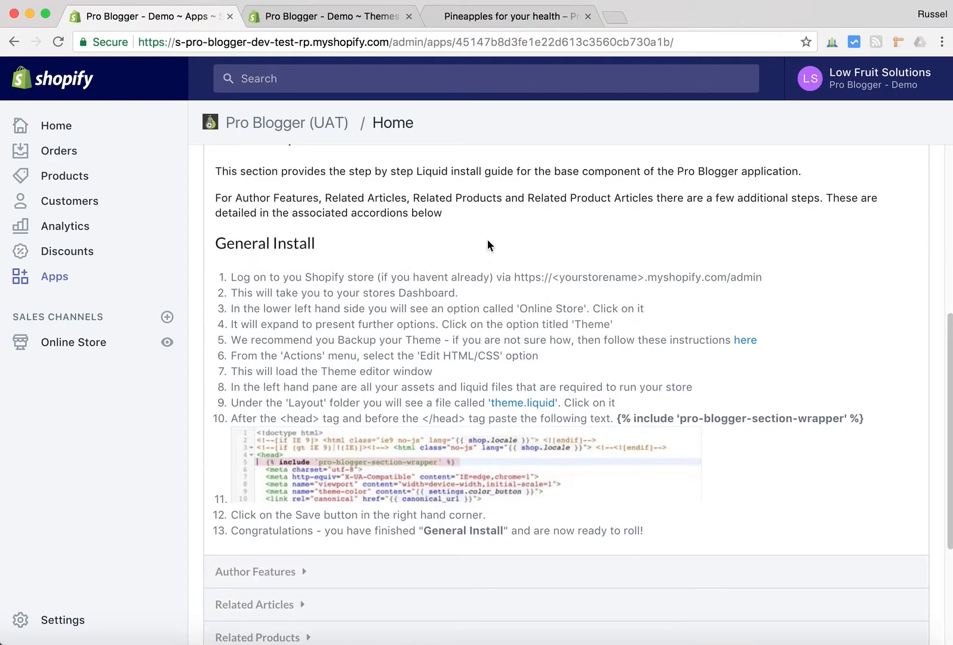
# Copy the snippet {% include 'pro-blogger-section-wrapper' %} from item 10 of the General Install instructions.
pyautogui.click(855, 419)
pyautogui.moveTo(855, 419); pyautogui.dragTo(614, 420)
pyautogui.press('super+c')
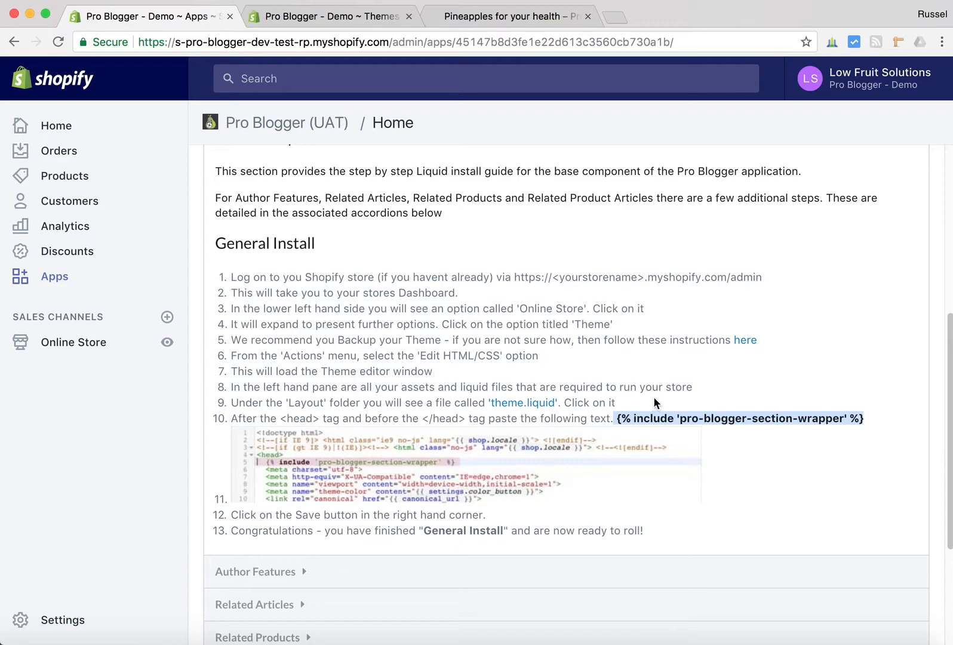
# Go back to the themes page, edit the Debut theme's code and open the layout file theme.liquid.
pyautogui.click(352, 16)
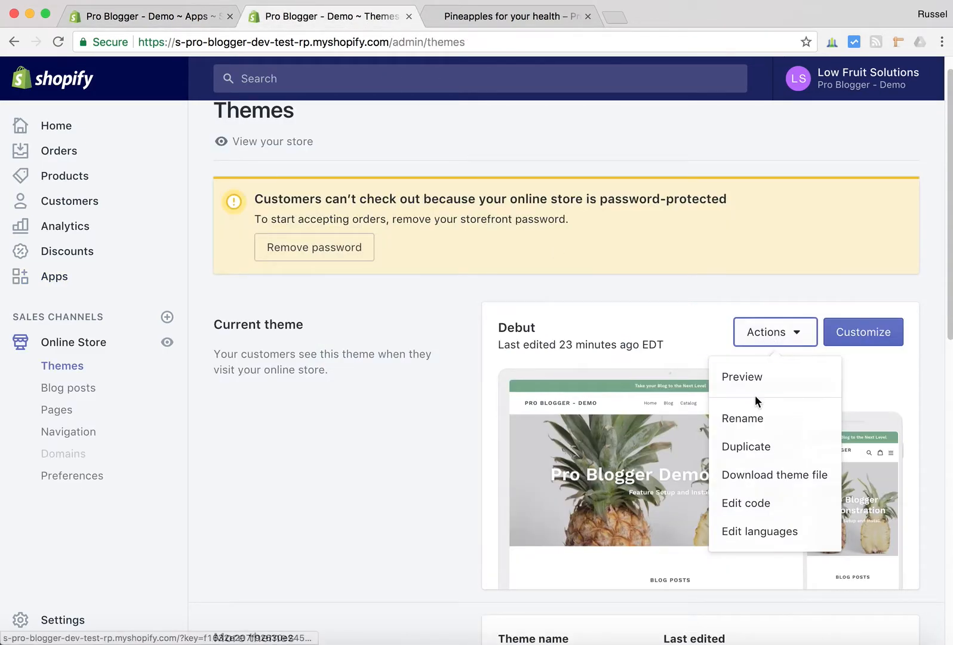
pyautogui.click(753, 505)
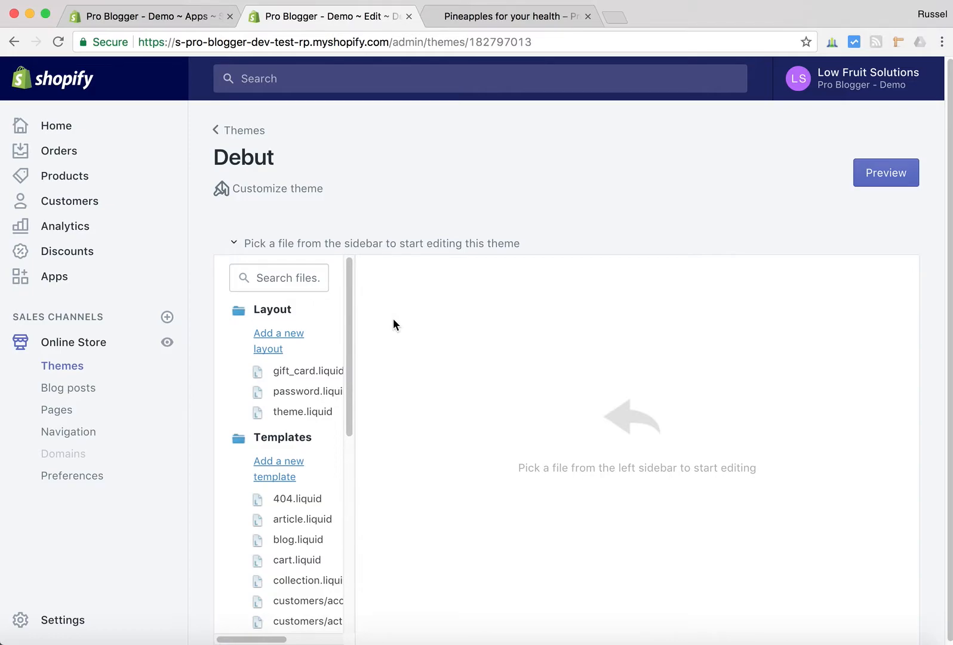
pyautogui.click(298, 417)
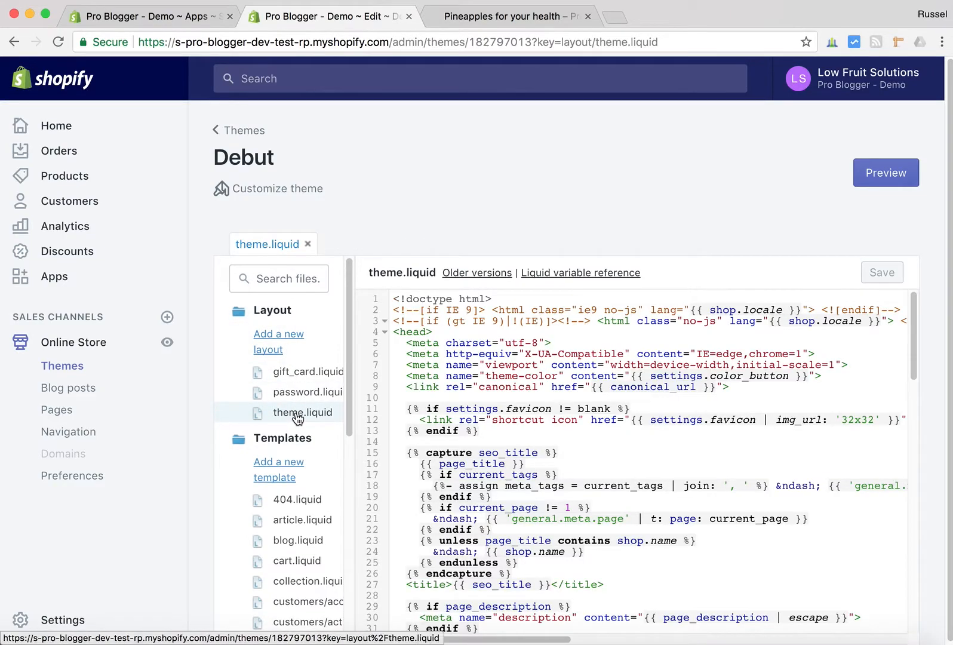
# Paste the copied snippet {% include 'pro-blogger-section-wrapper' %} on a new line directly below the <head> tag in theme.liquid.
pyautogui.click(442, 331)
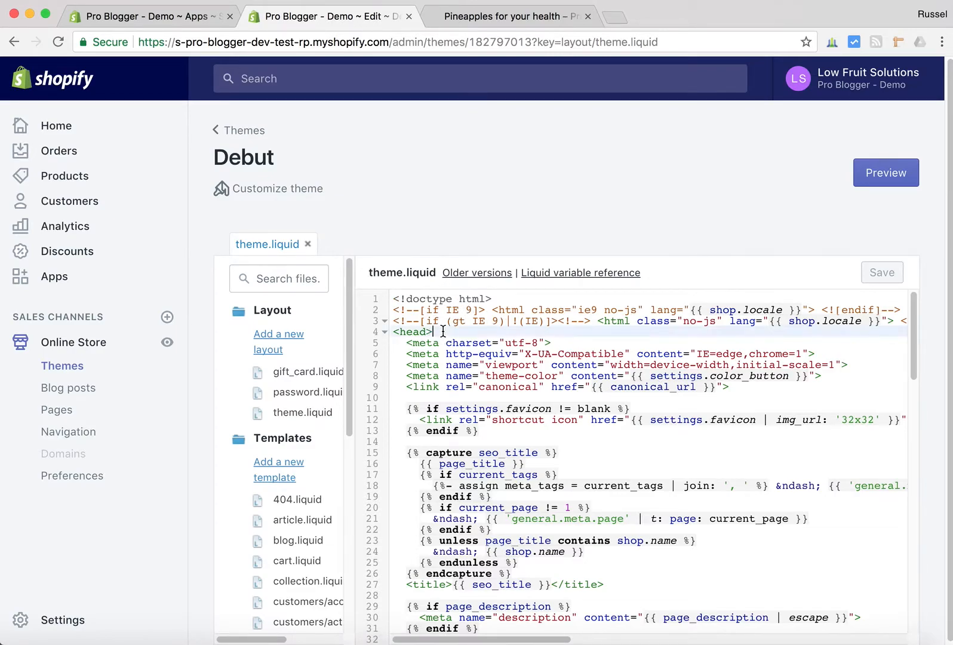
pyautogui.press('Return')
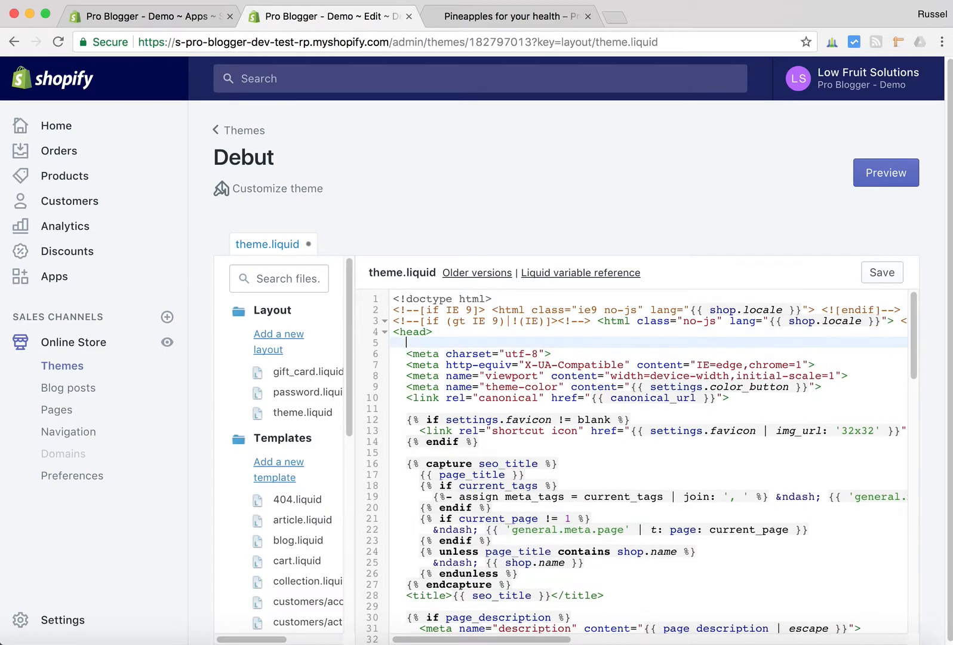
pyautogui.press('super+v')
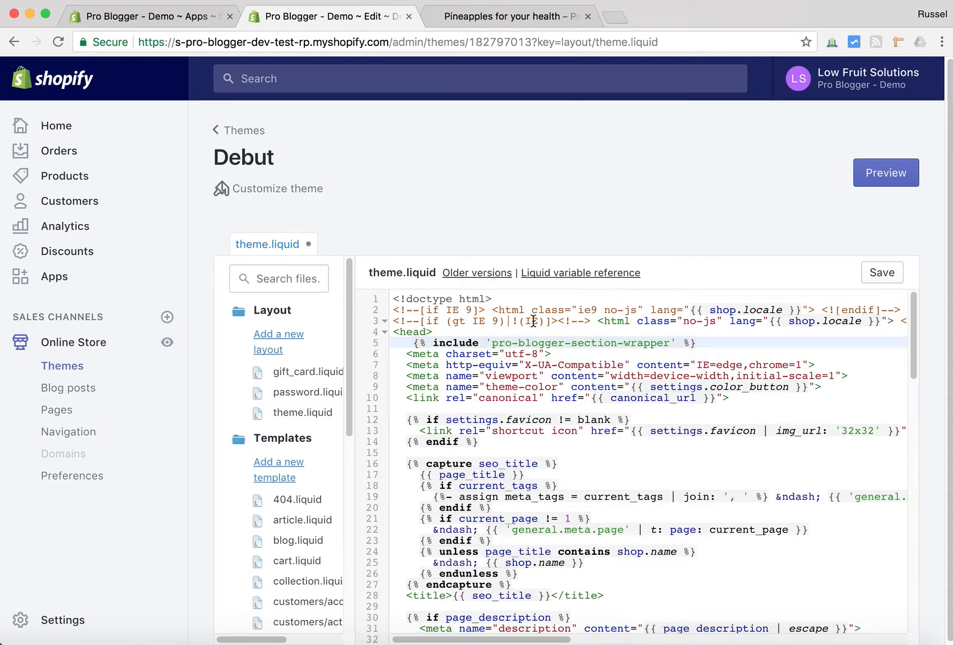
# Replace the opening quote of the pasted include snippet with a straight single quote and save theme.liquid.
pyautogui.press('BackSpace')
pyautogui.write('`')
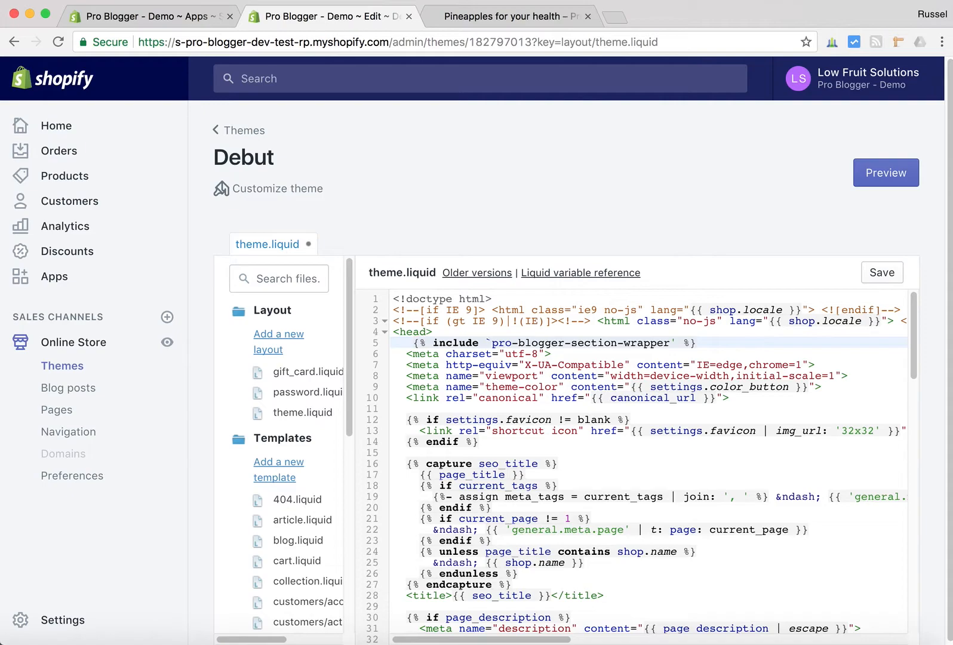
pyautogui.press('BackSpace')
pyautogui.write("'")
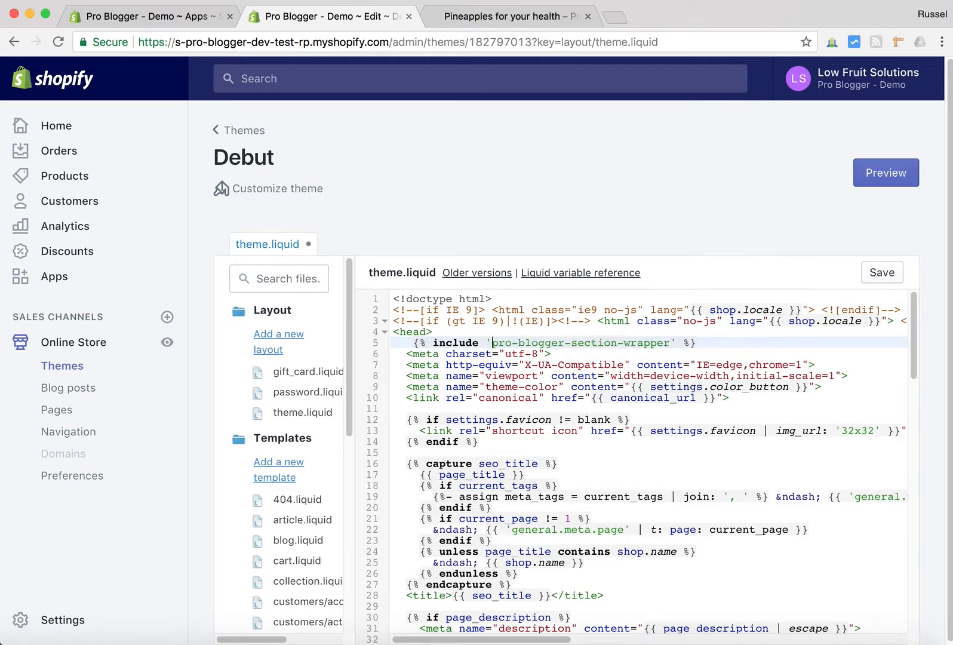
pyautogui.click(877, 273)
# Return to the Pro Blogger install guide, collapse General Install and open the Related Products instructions.
pyautogui.click(165, 18)
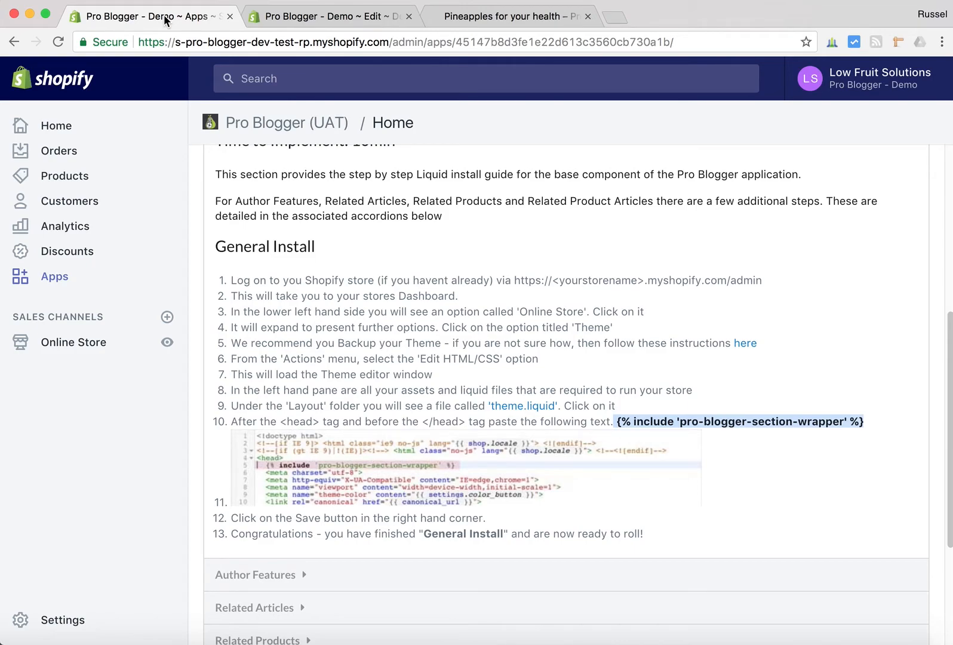
pyautogui.scroll(3, 456, 285)
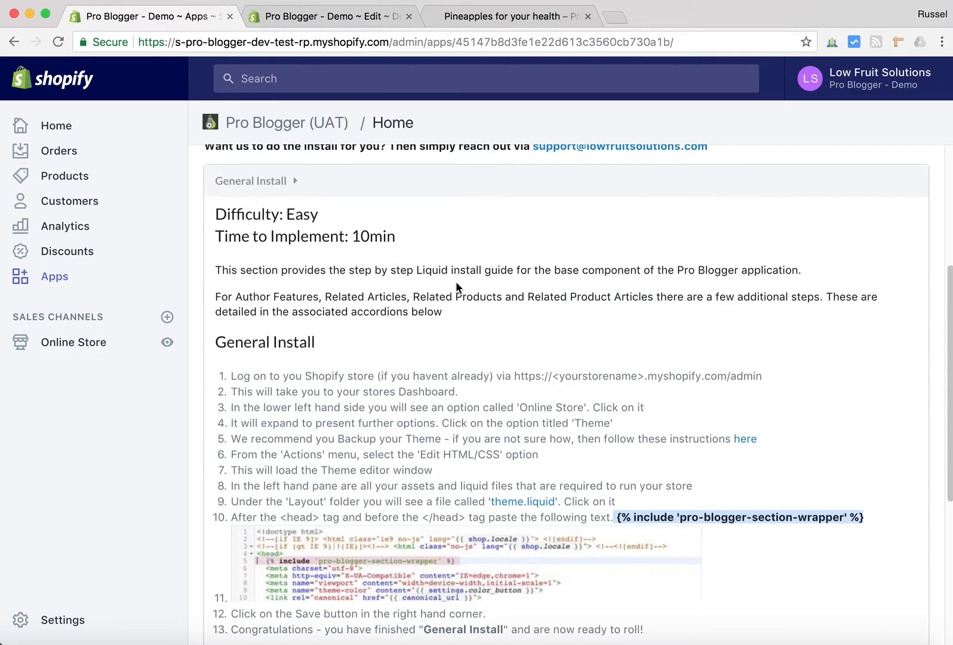
pyautogui.click(282, 180)
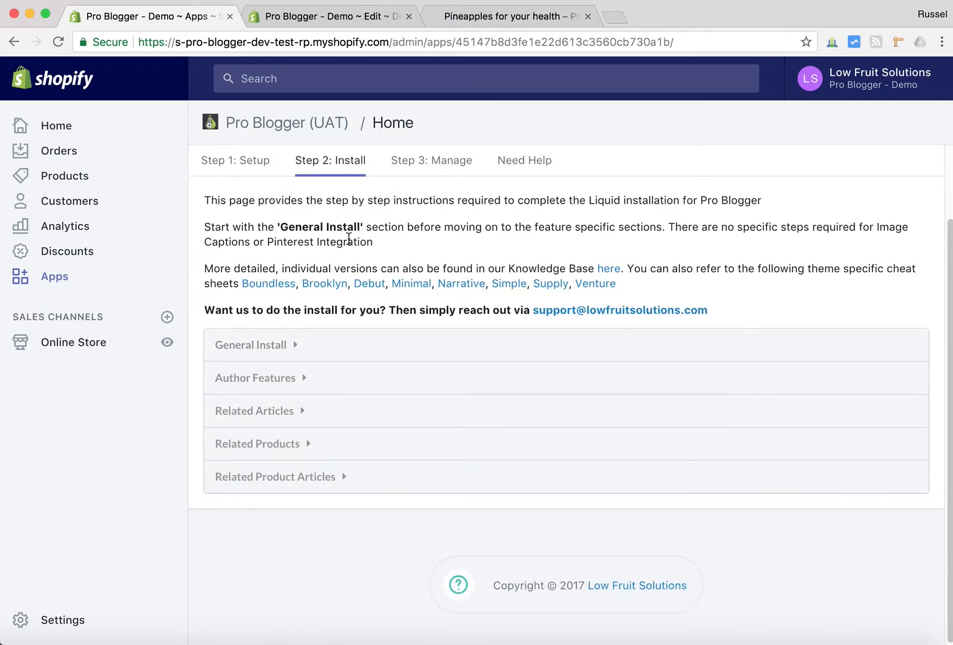
pyautogui.click(304, 443)
# Copy the snippet {% include 'pro-blogger.snippet.related-products' %} from item 10 of the Placing the Slider instructions.
pyautogui.scroll(-3, 302, 440)
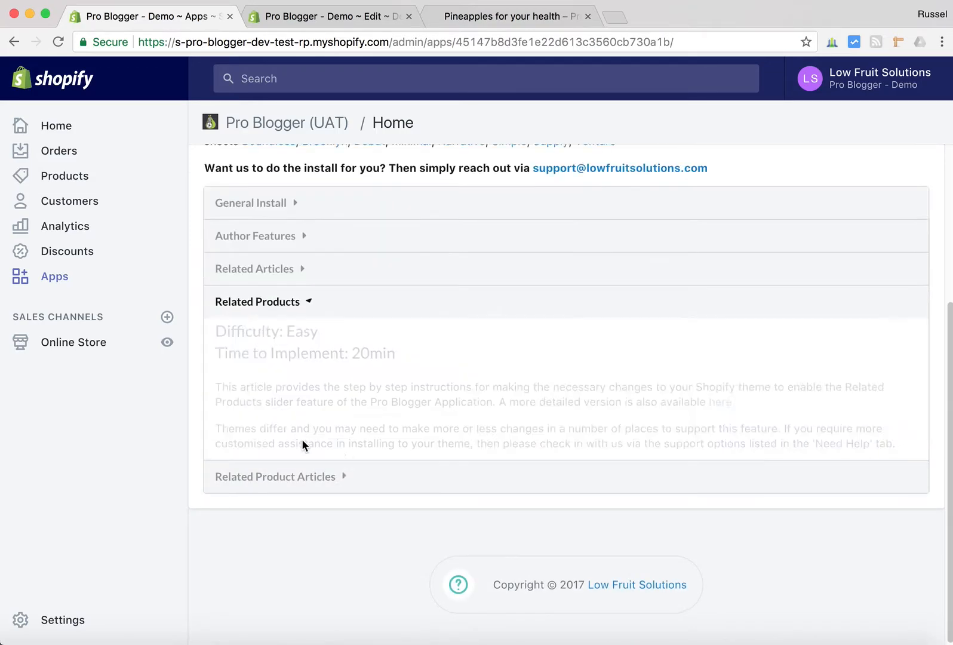
pyautogui.scroll(-3, 415, 420)
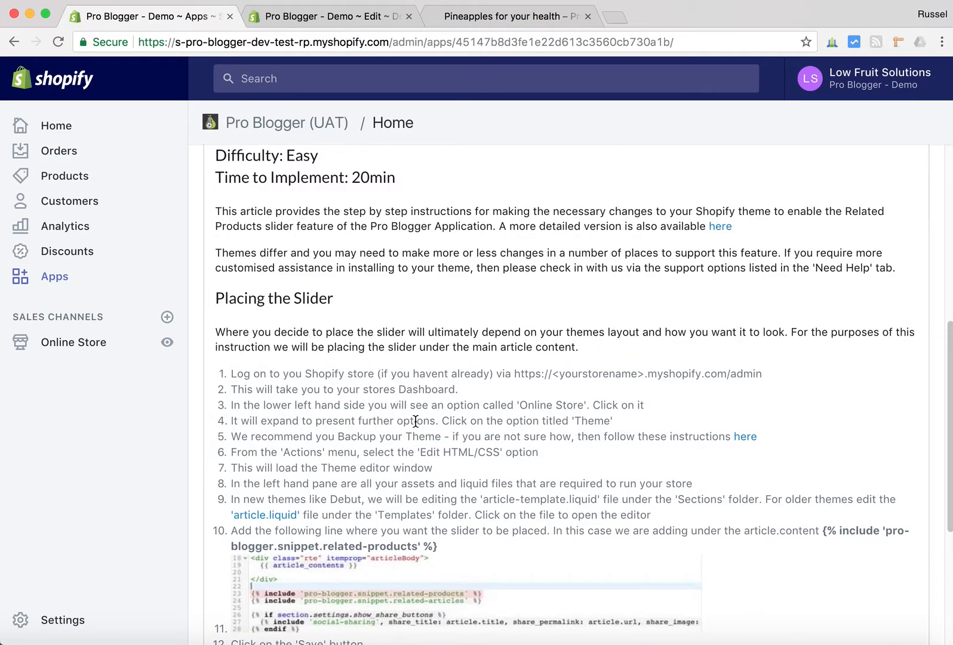
pyautogui.scroll(-2, 415, 420)
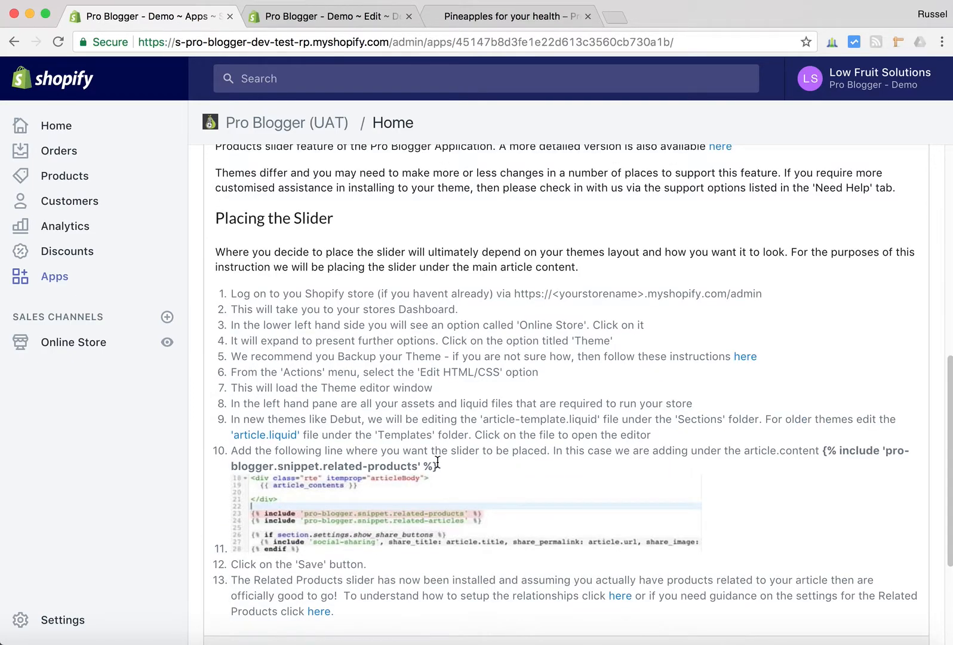
pyautogui.moveTo(438, 465); pyautogui.dragTo(823, 450)
pyautogui.hotkey('ctrl', 'c')
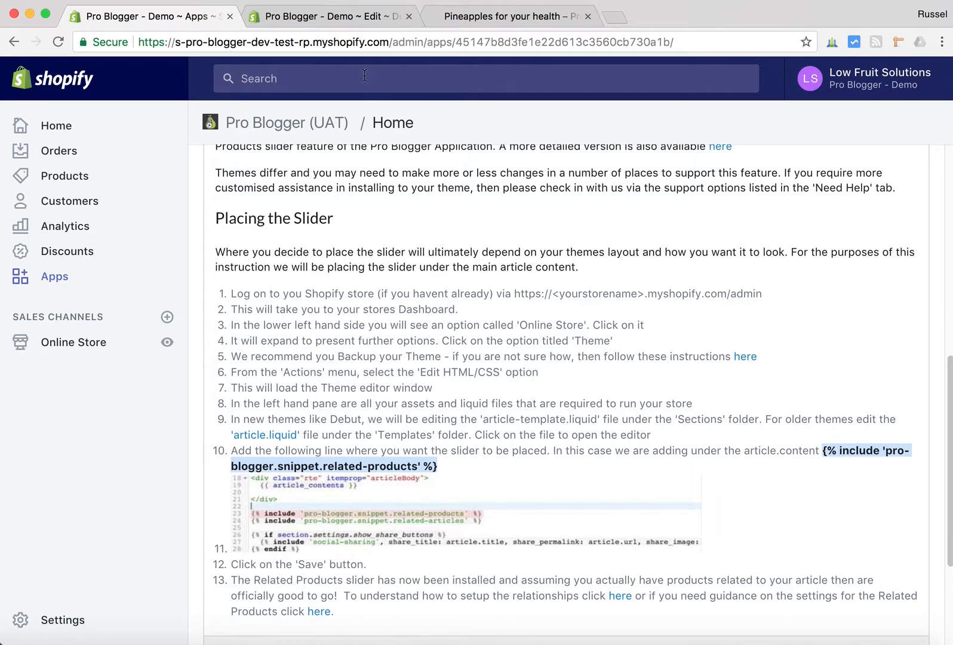
# Go back to the theme code editor, open the template article.liquid and locate its 'article-template' section reference.
pyautogui.click(305, 18)
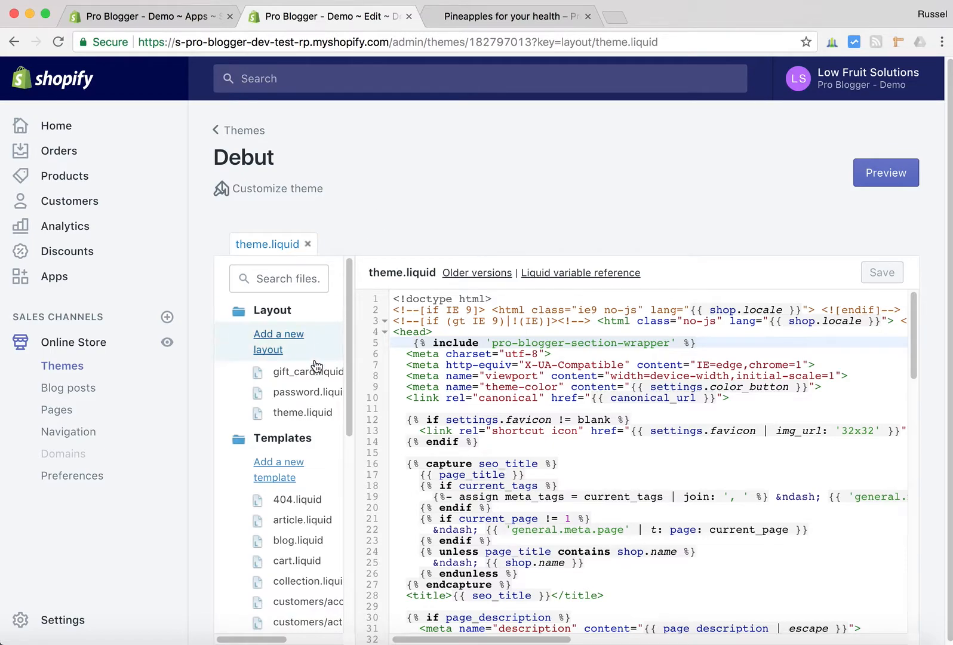
pyautogui.click(258, 312)
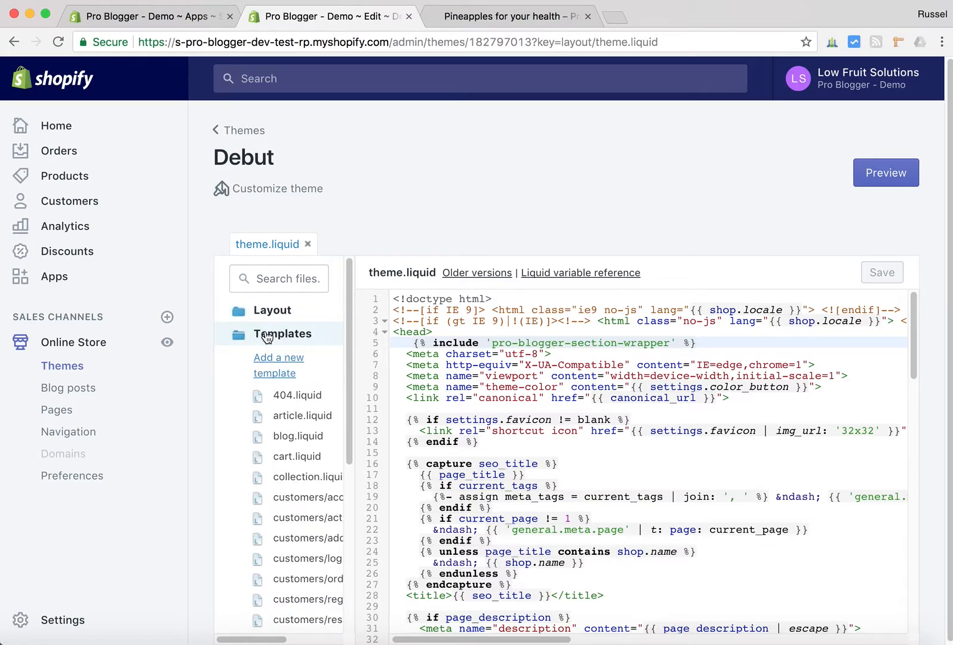
pyautogui.click(289, 416)
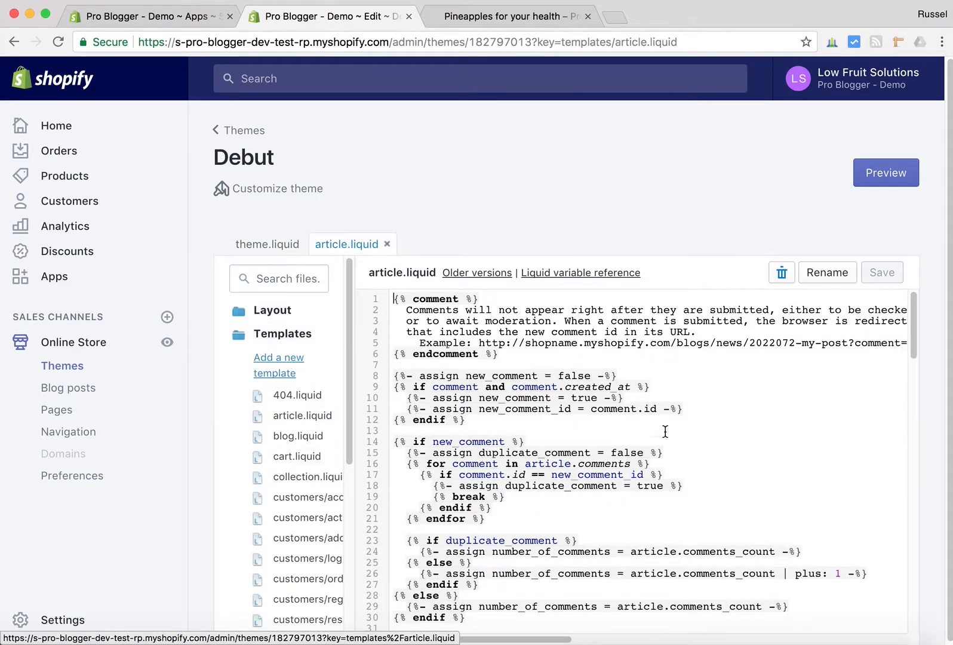
pyautogui.moveTo(914, 333); pyautogui.dragTo(918, 378)
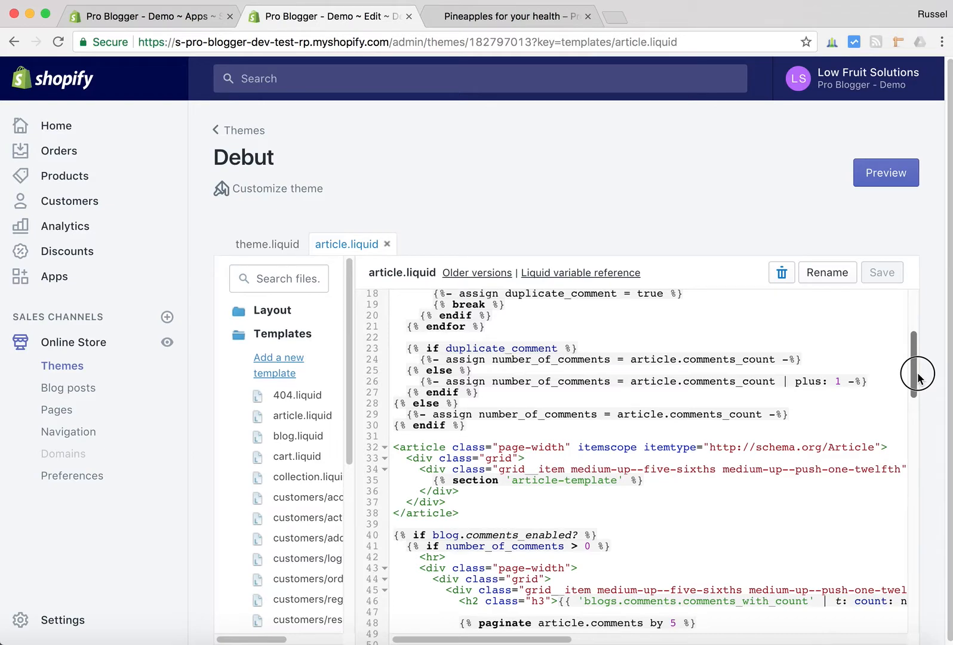
pyautogui.moveTo(918, 377); pyautogui.dragTo(919, 401)
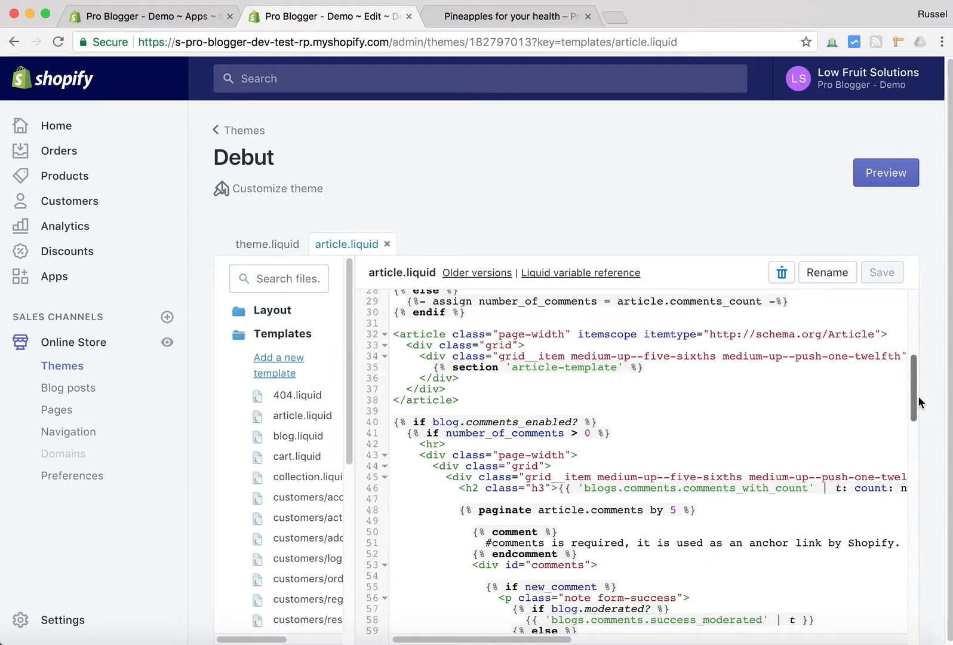
pyautogui.moveTo(507, 367); pyautogui.dragTo(434, 366)
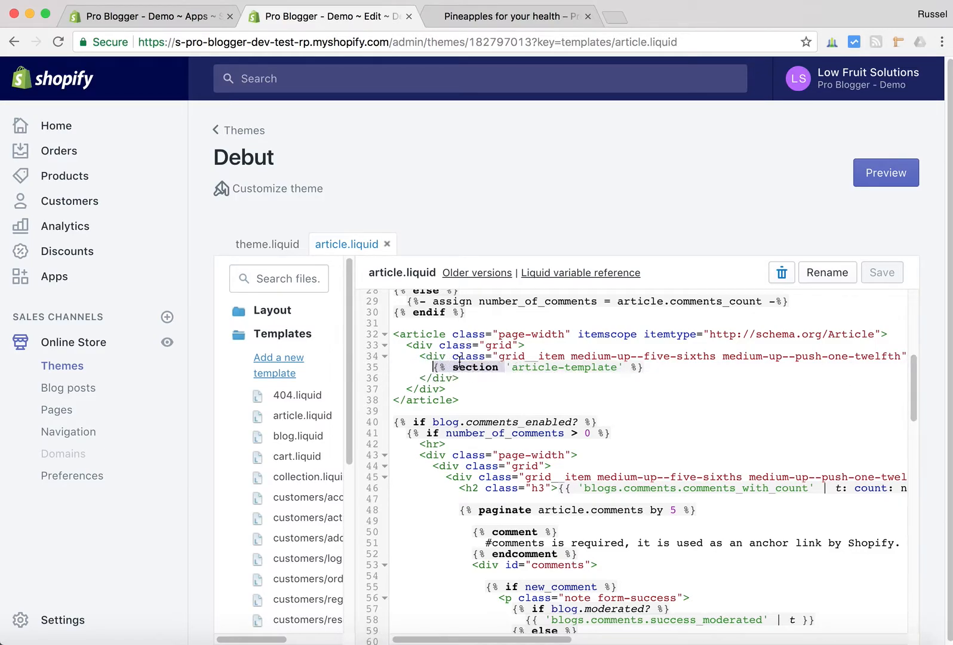
pyautogui.moveTo(509, 366); pyautogui.dragTo(617, 366)
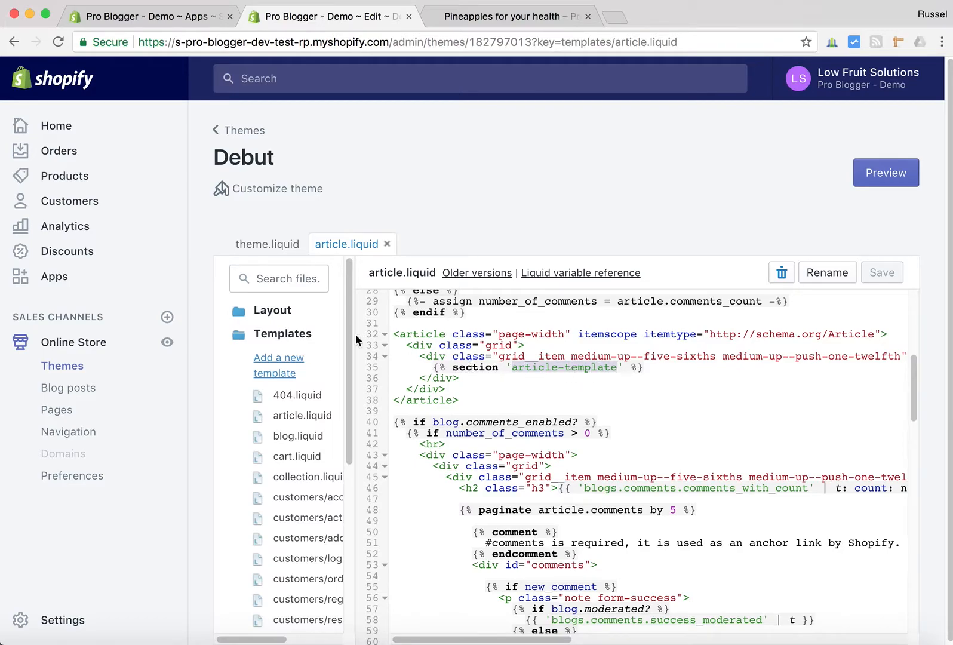
# Collapse the Templates folder and open article-template.liquid from the Sections folder.
pyautogui.click(282, 335)
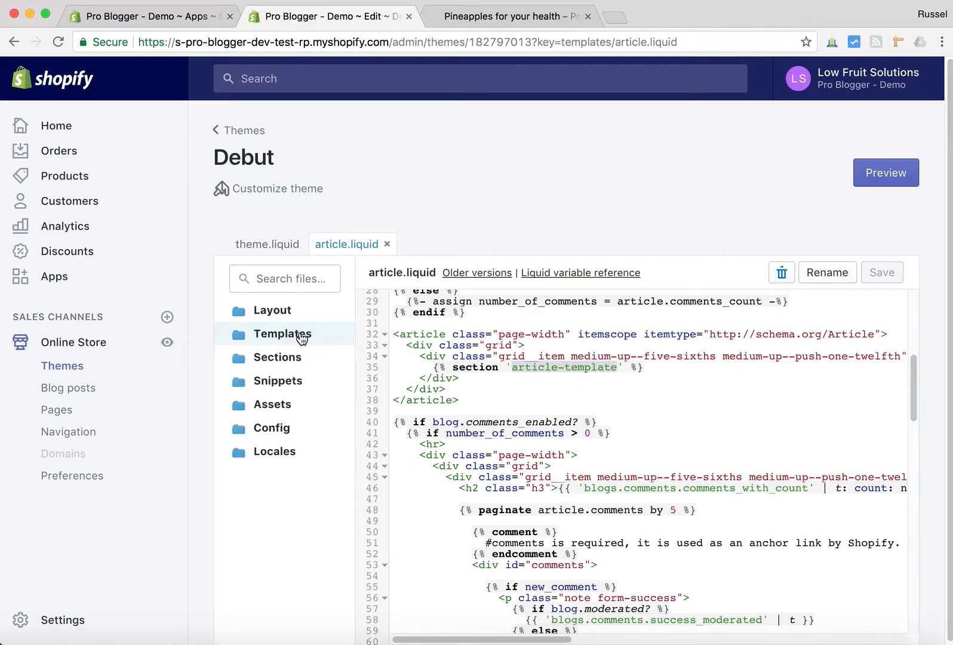
pyautogui.click(281, 357)
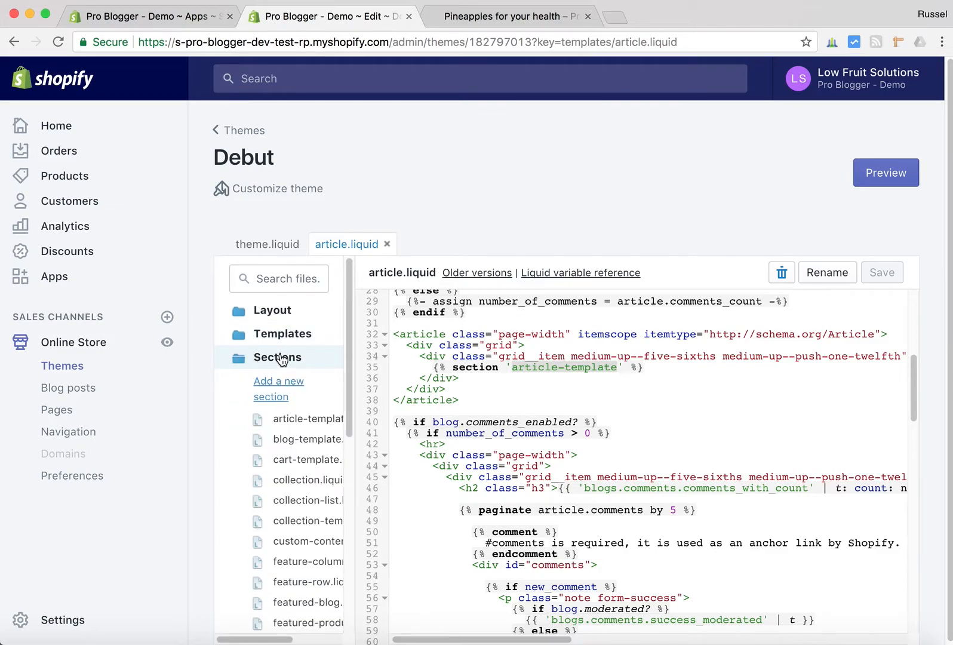
pyautogui.moveTo(346, 334); pyautogui.dragTo(346, 345)
pyautogui.moveTo(260, 639); pyautogui.dragTo(289, 640)
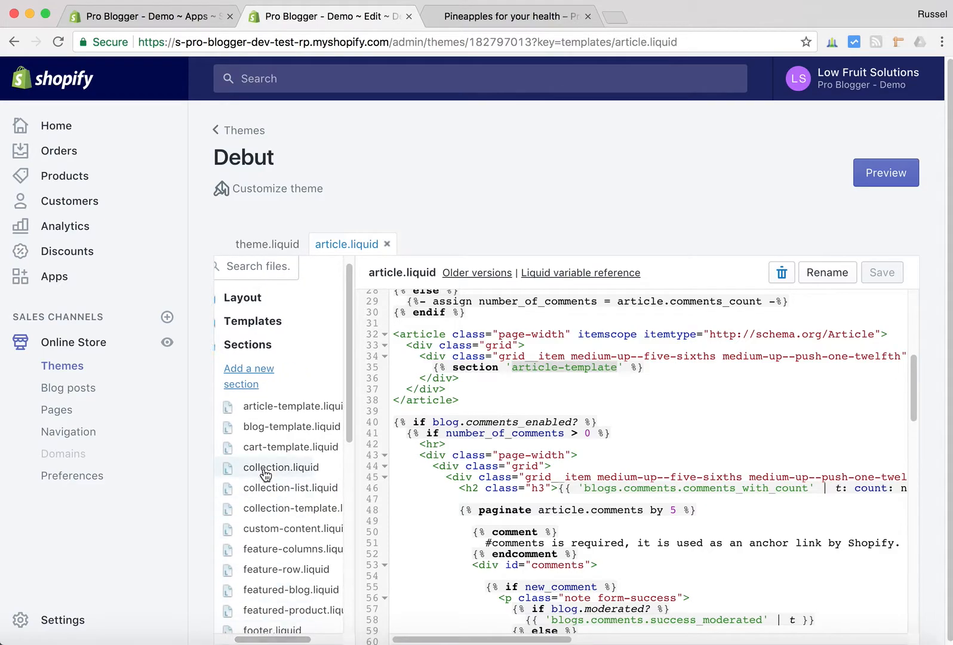
pyautogui.click(279, 407)
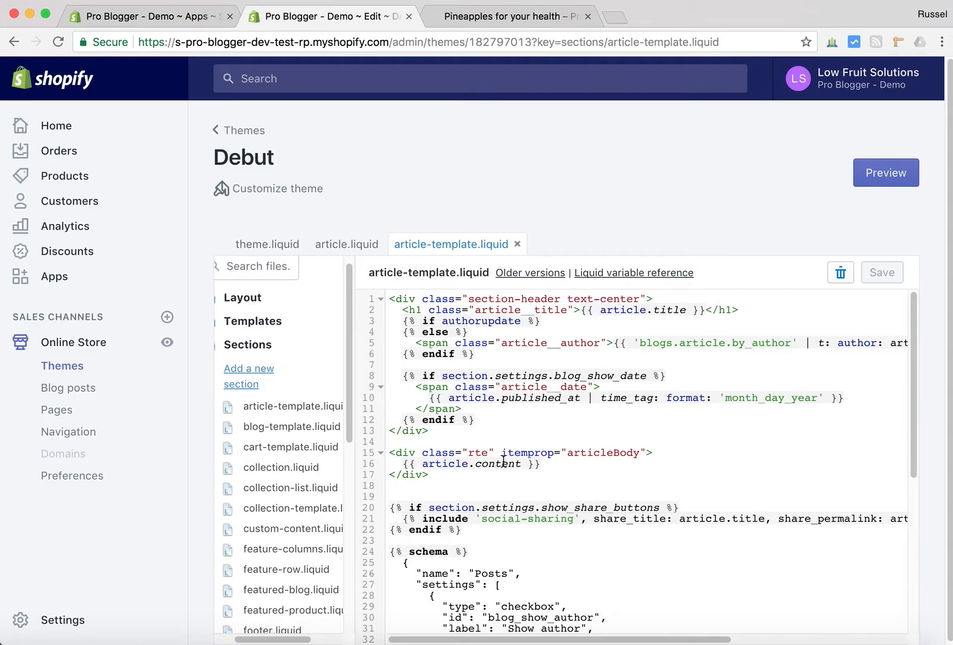
# Paste the related-products snippet below the closing div of the article.content block in article-template.liquid and save the file.
pyautogui.moveTo(560, 464); pyautogui.dragTo(383, 466)
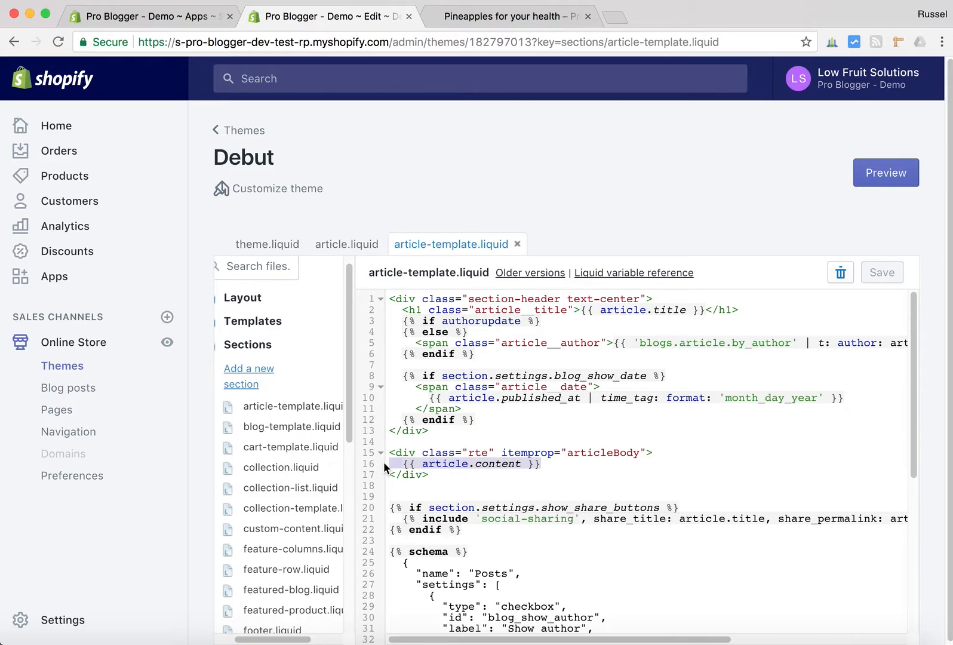
pyautogui.click(475, 481)
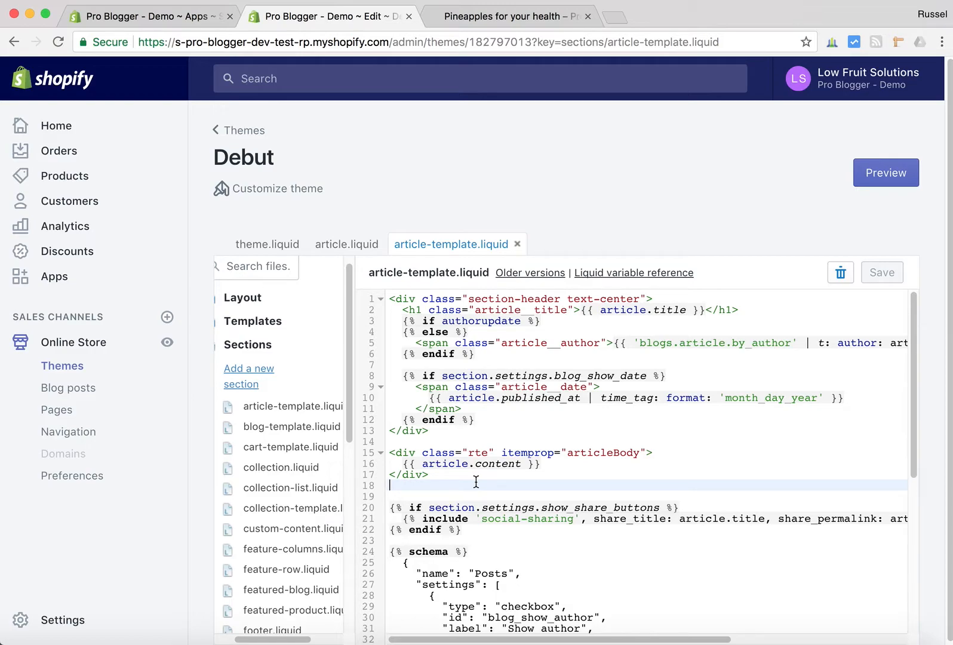
pyautogui.hotkey('ctrl', 'v')
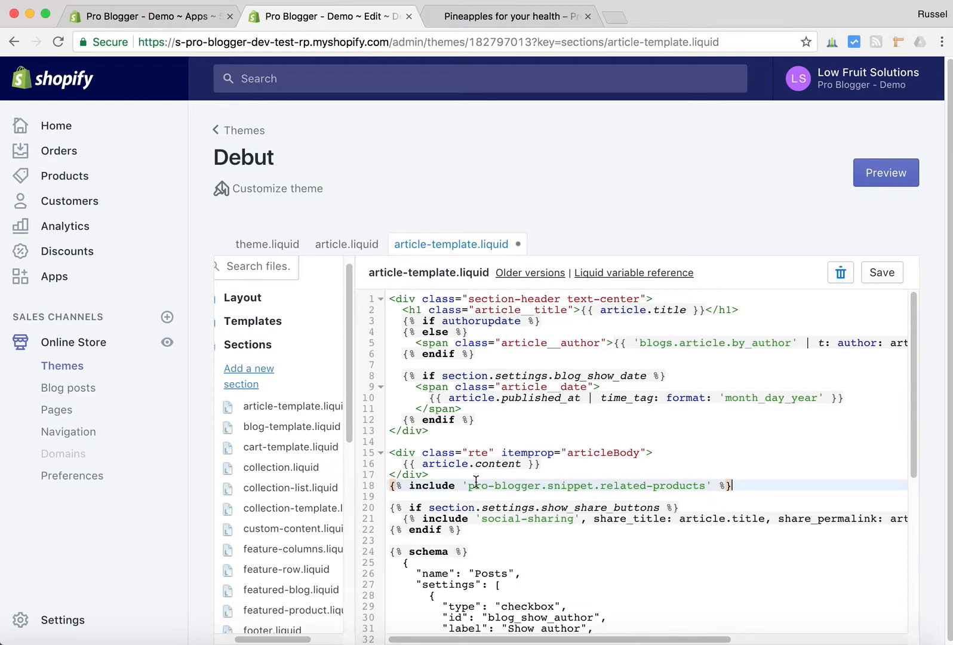
pyautogui.click(888, 277)
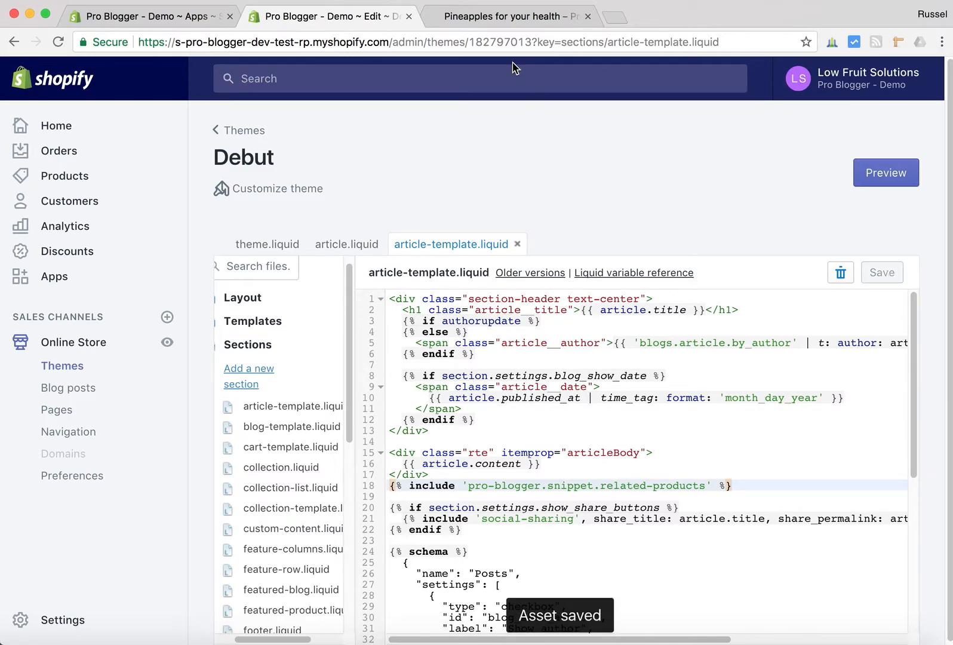
# Review the storefront article "Pineapples for your health" to check where the Related Products slider sits.
pyautogui.click(473, 21)
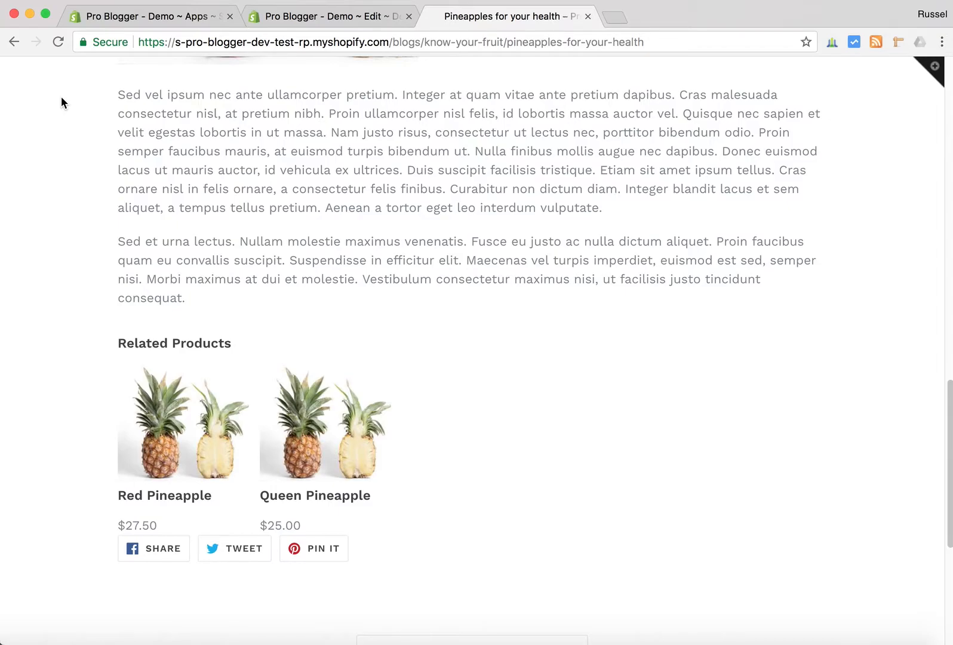
pyautogui.scroll(15, 90, 184)
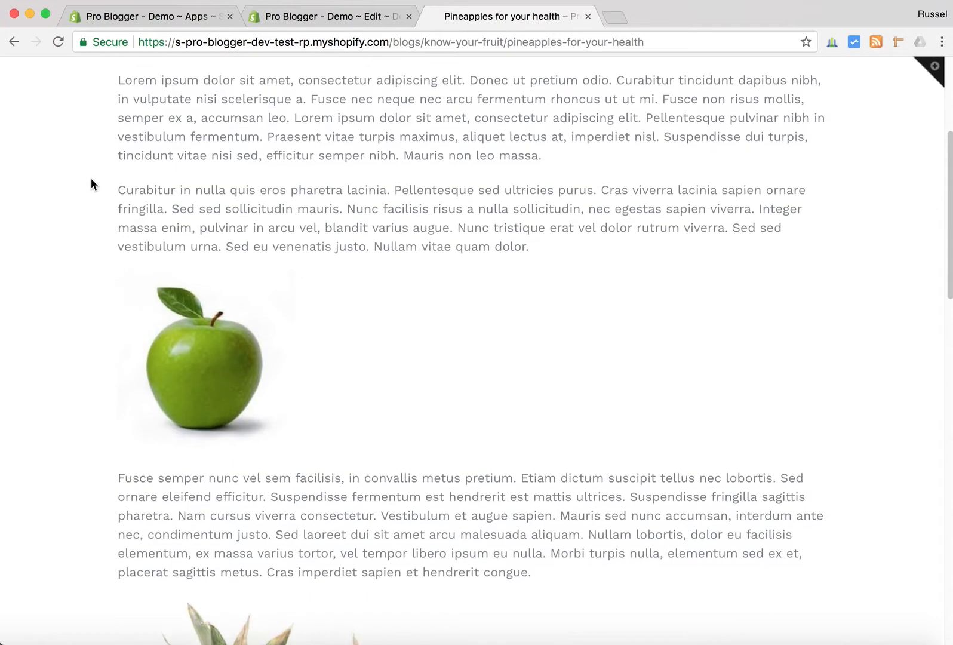
pyautogui.scroll(5, 91, 184)
pyautogui.scroll(-15, 508, 283)
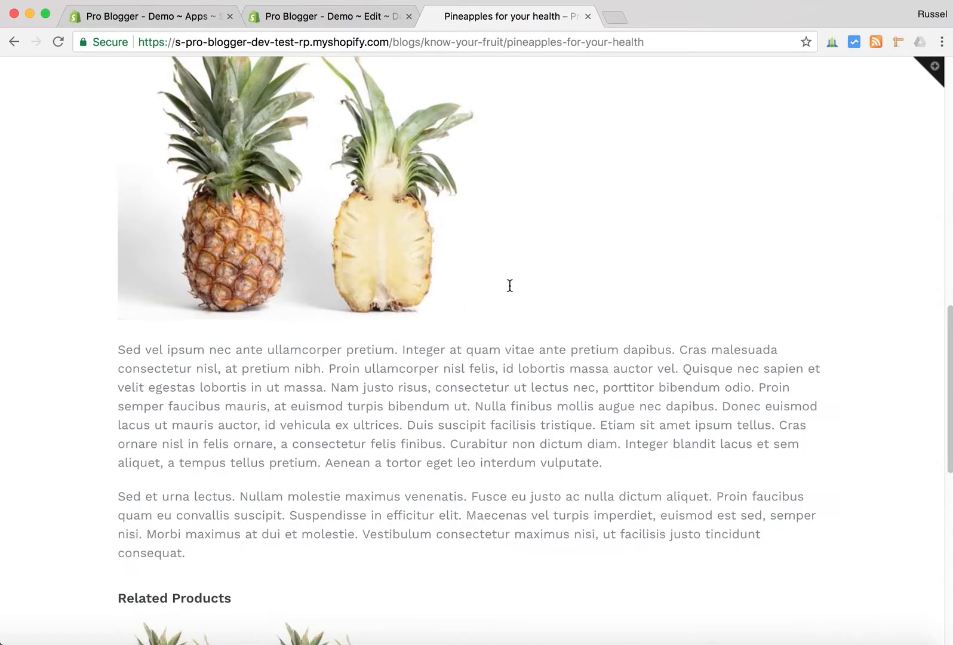
pyautogui.scroll(-5, 509, 286)
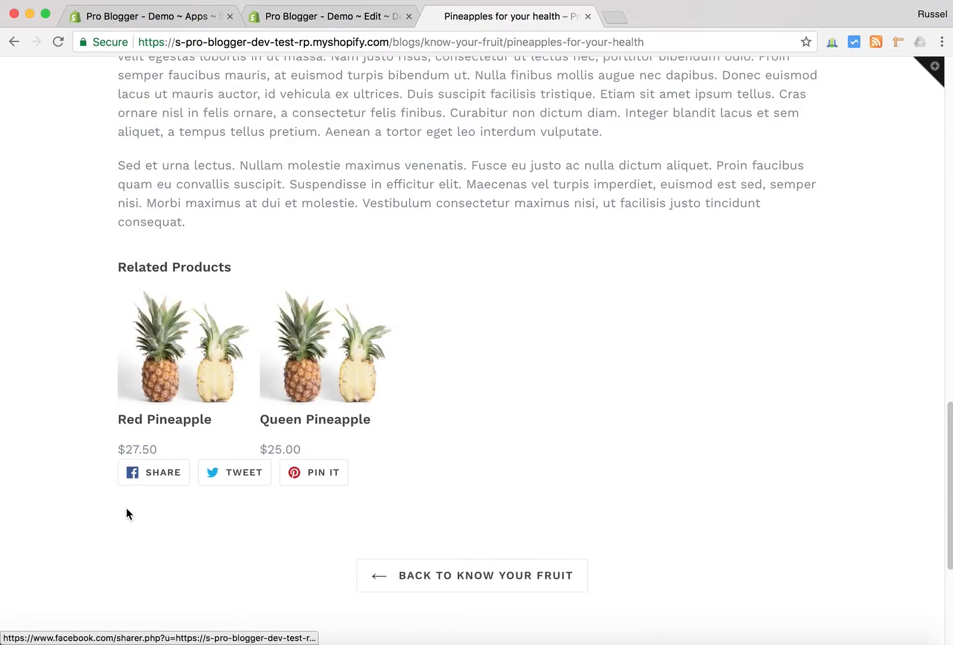
# Move the related-products include line in article-template.liquid below the social-sharing block's endif and remove the leftover blank line after the article content.
pyautogui.click(310, 16)
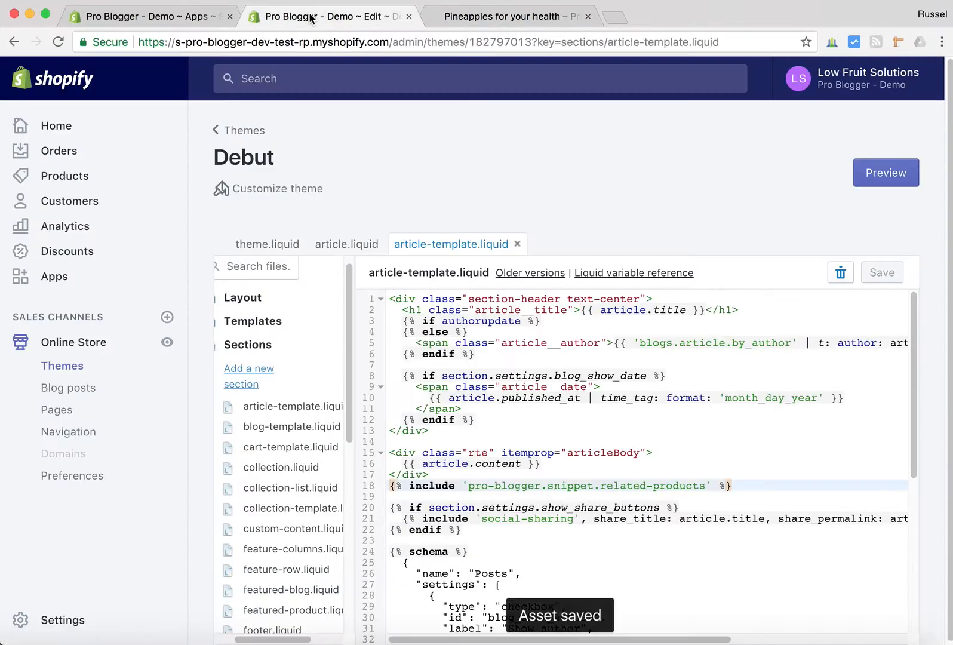
pyautogui.click(753, 482)
pyautogui.moveTo(753, 481); pyautogui.dragTo(381, 484)
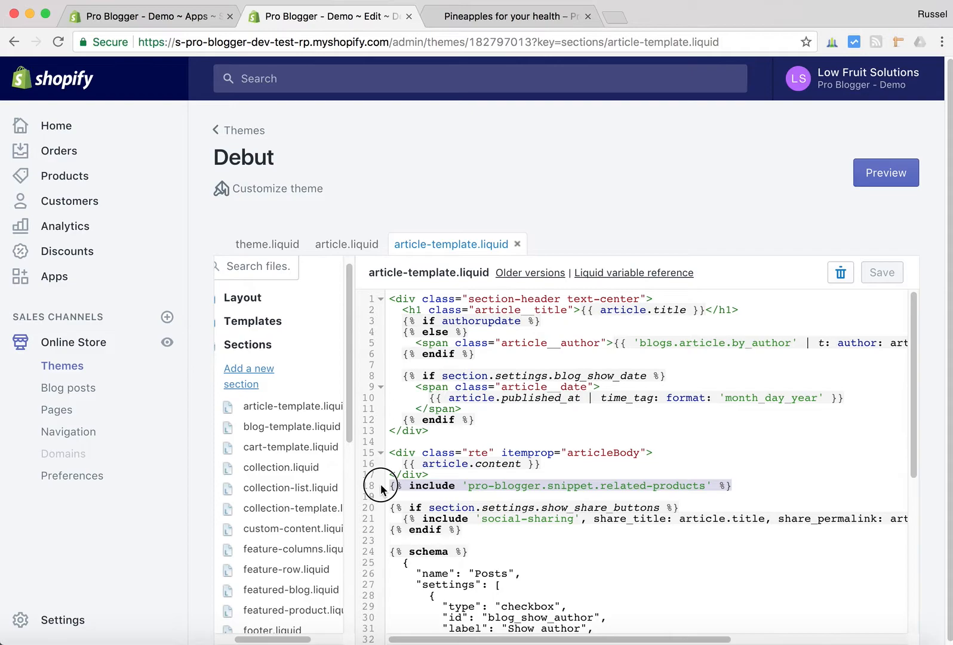
pyautogui.hotkey('ctrl', 'x')
pyautogui.click(486, 531)
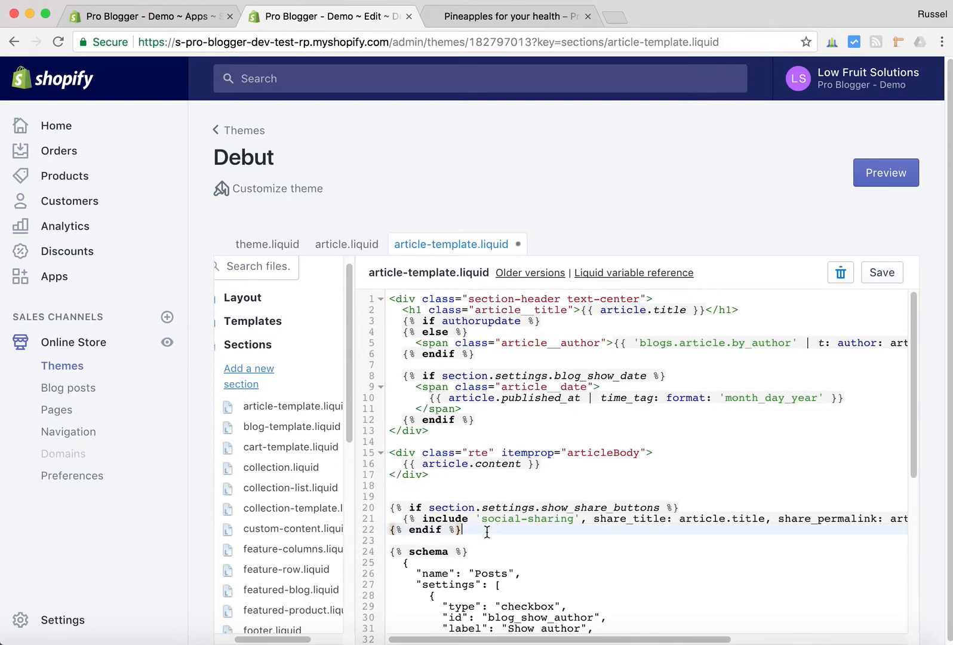
pyautogui.press('Return')
pyautogui.press('Return')
pyautogui.hotkey('ctrl', 'v')
pyautogui.click(398, 490)
pyautogui.press('BackSpace')
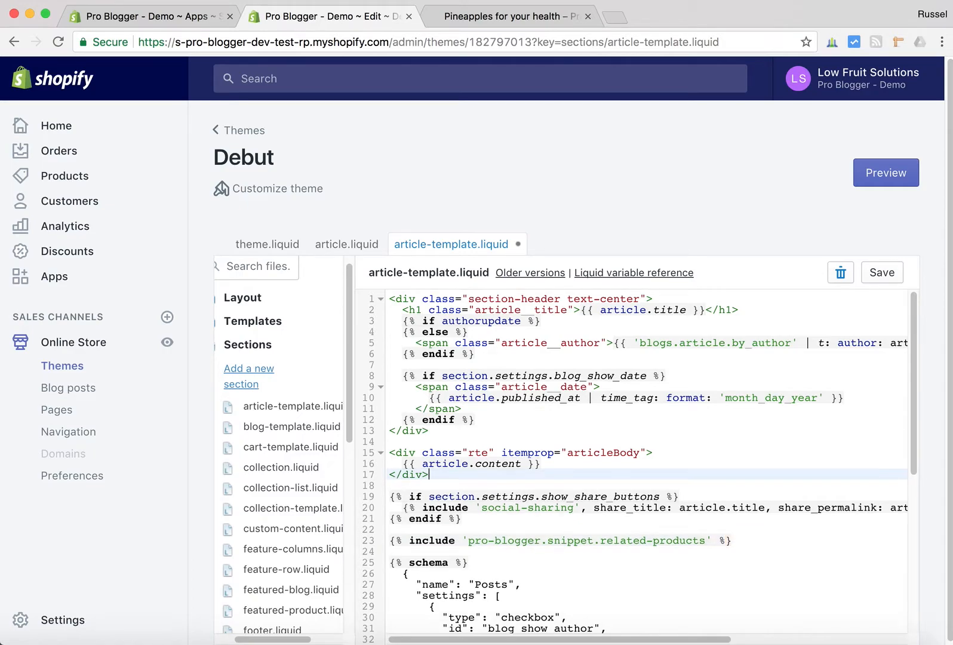
# Save article-template.liquid and reload the storefront article "Pineapples for your health" to check the Related Products slider's new position.
pyautogui.click(880, 272)
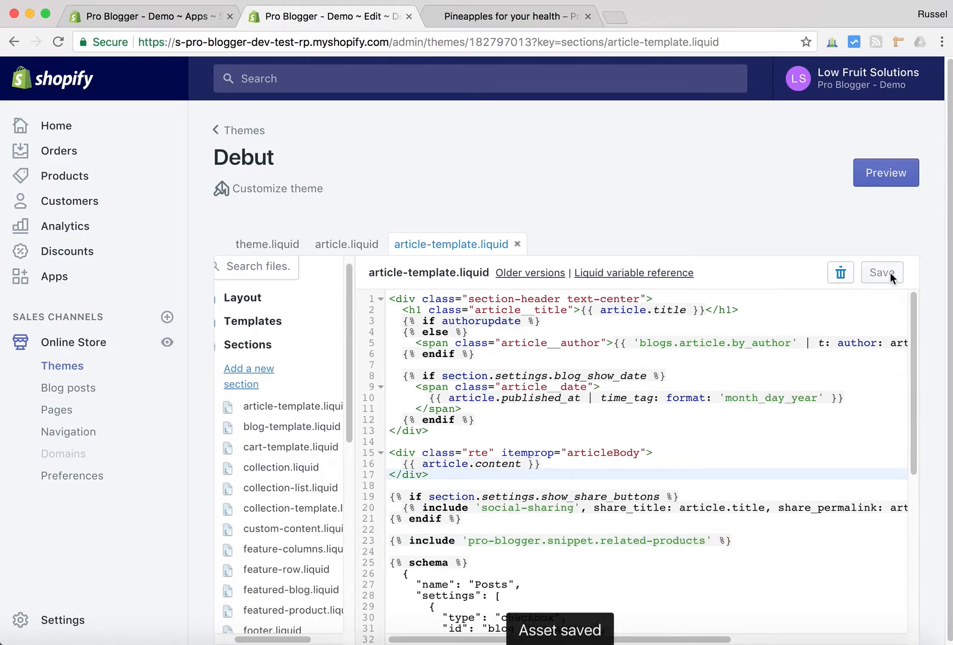
pyautogui.click(537, 17)
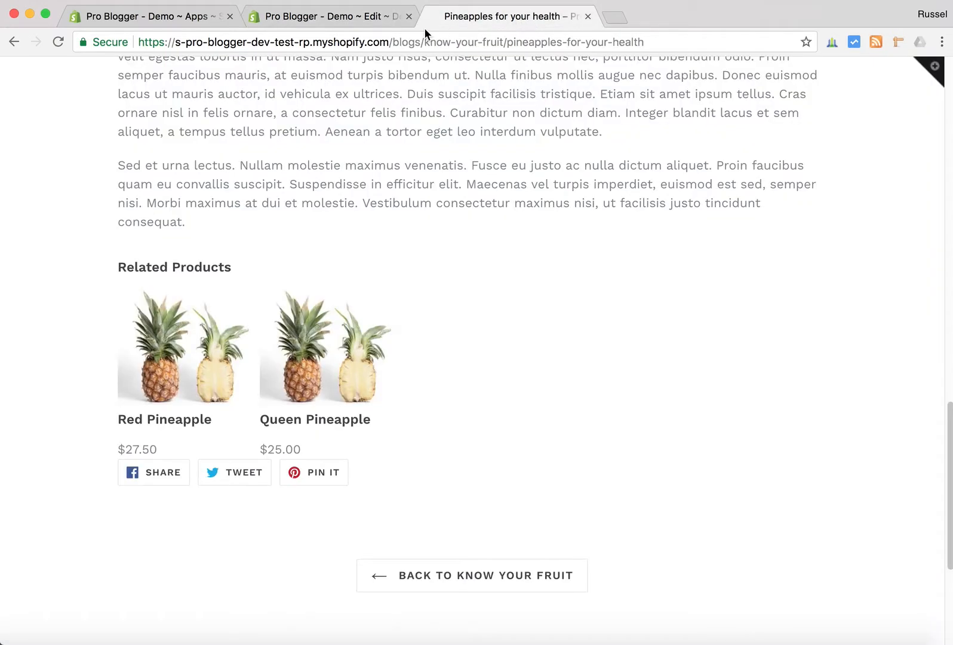
pyautogui.click(59, 42)
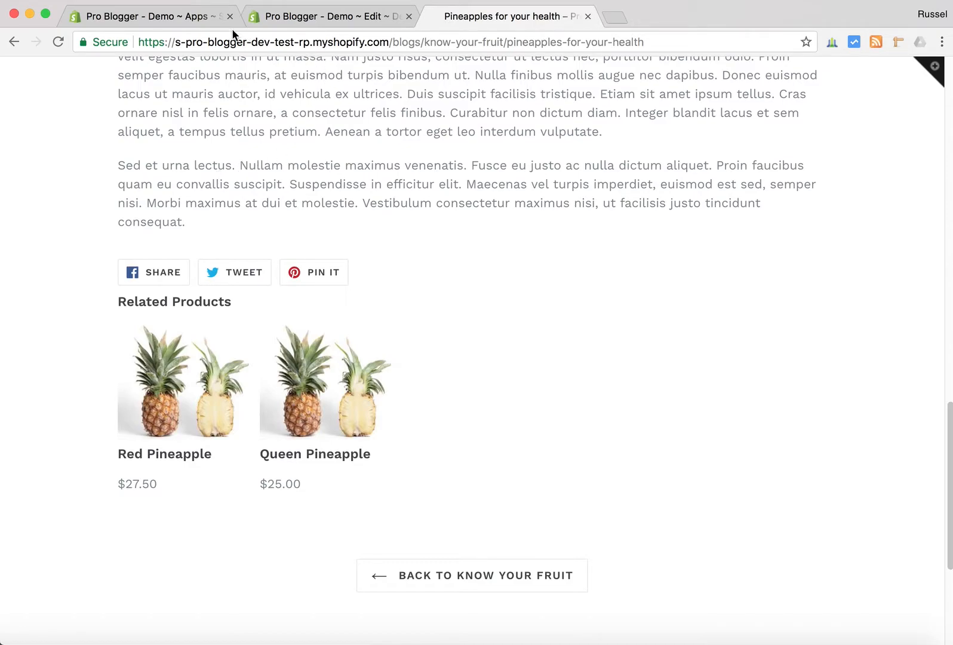
# Collapse the Related Products install instructions in Pro Blogger and open the Related Products settings under Step 1: Setup.
pyautogui.click(190, 18)
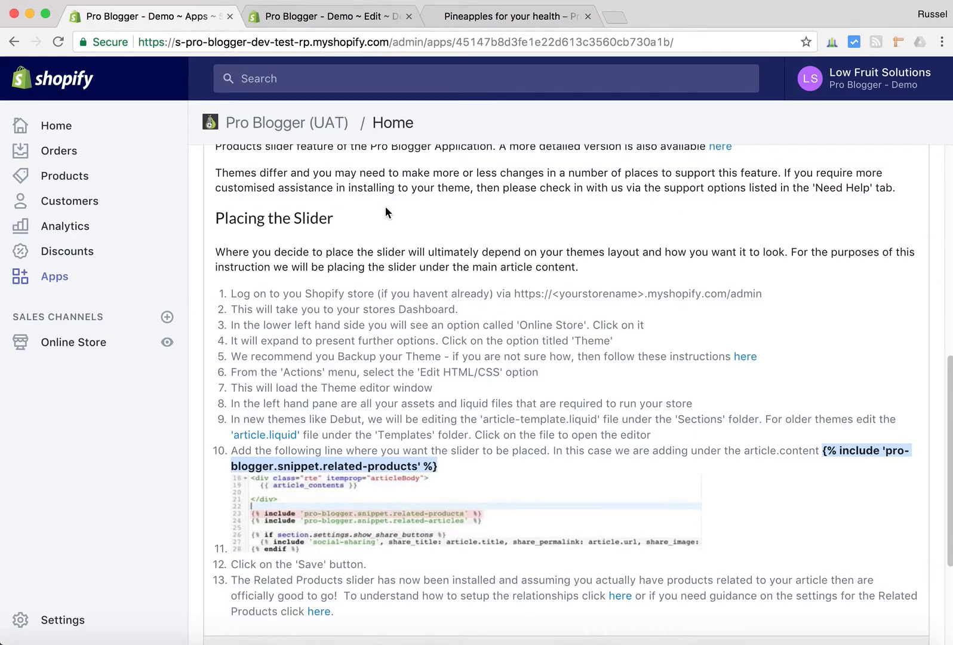
pyautogui.scroll(10, 399, 221)
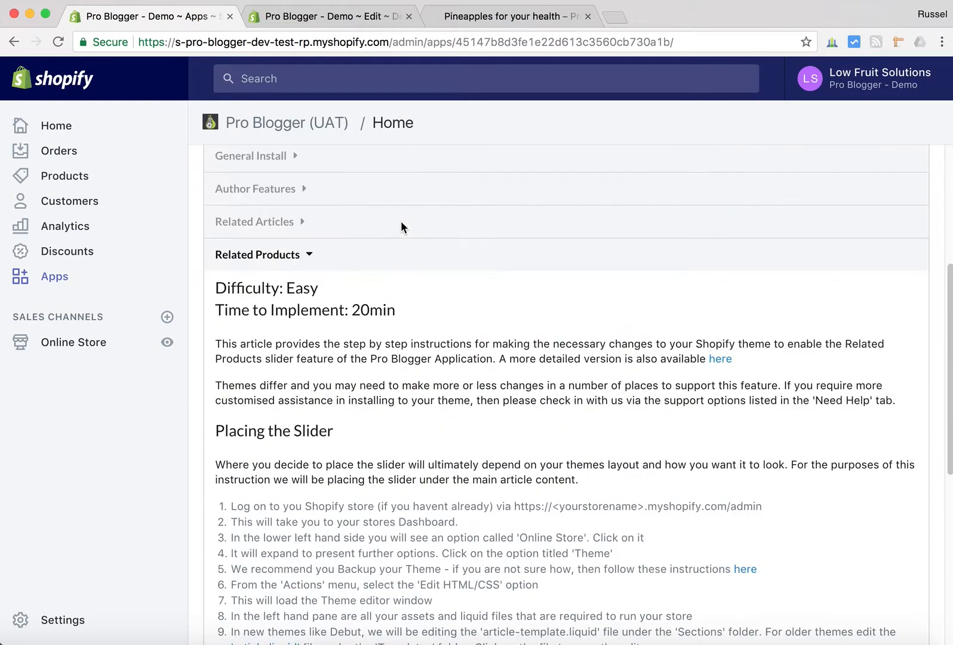
pyautogui.click(306, 354)
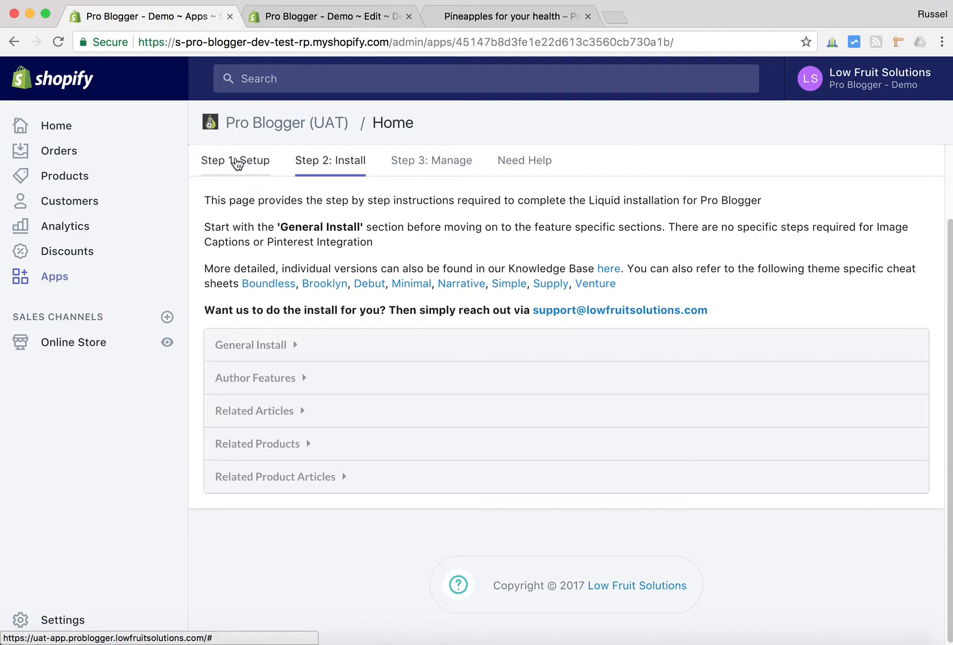
pyautogui.click(237, 161)
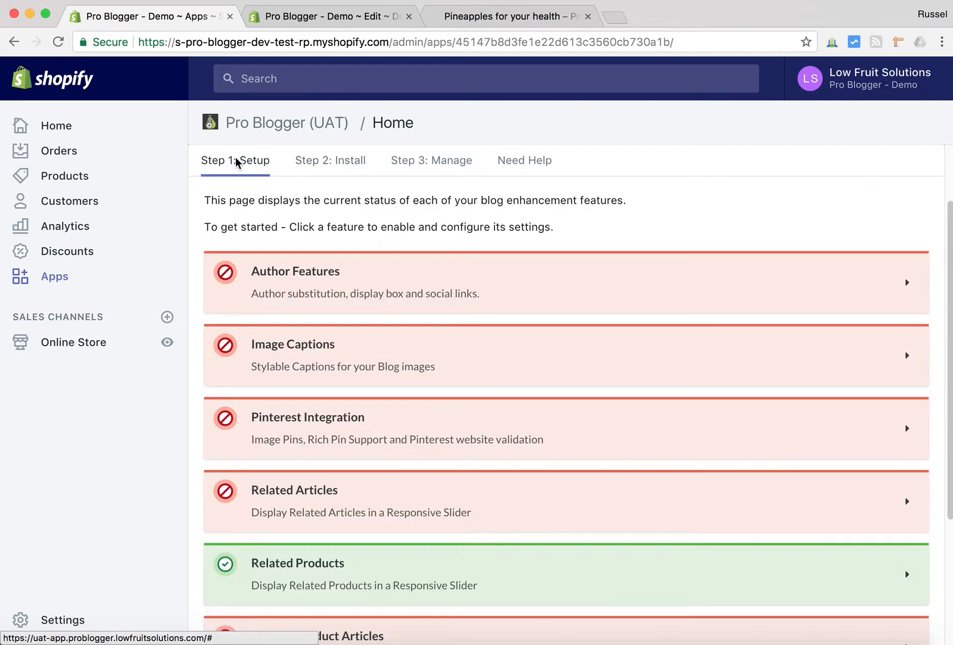
pyautogui.scroll(-5, 353, 281)
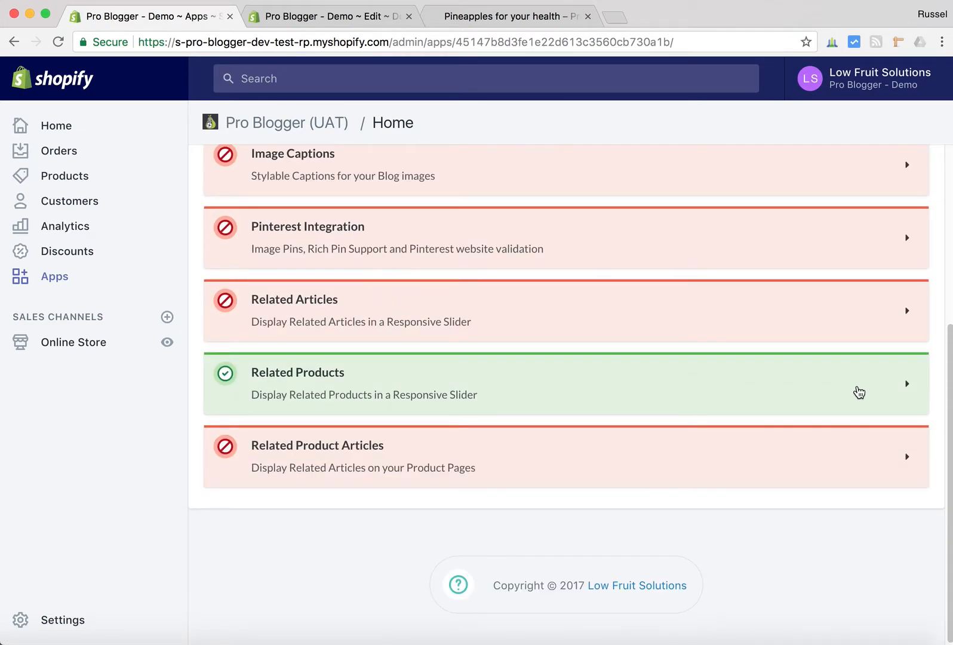
pyautogui.click(910, 387)
pyautogui.scroll(-5, 208, 413)
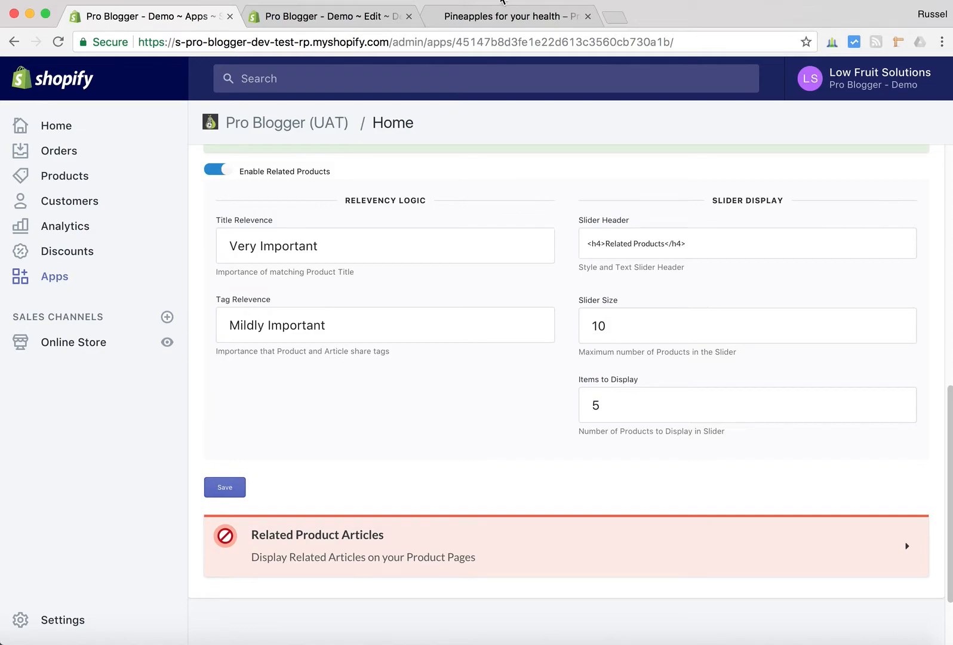
# Review the storefront article "Pineapples for your health" from its title to the Related Products slider.
pyautogui.click(502, 16)
pyautogui.scroll(6, 450, 221)
pyautogui.scroll(10, 450, 232)
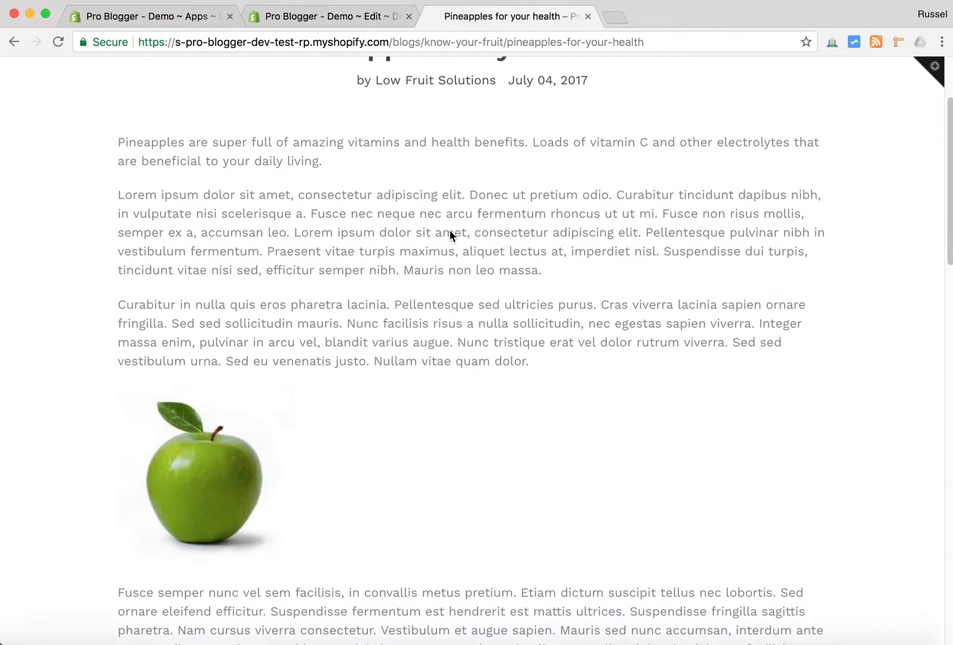
pyautogui.scroll(-12, 450, 232)
pyautogui.scroll(-15, 449, 236)
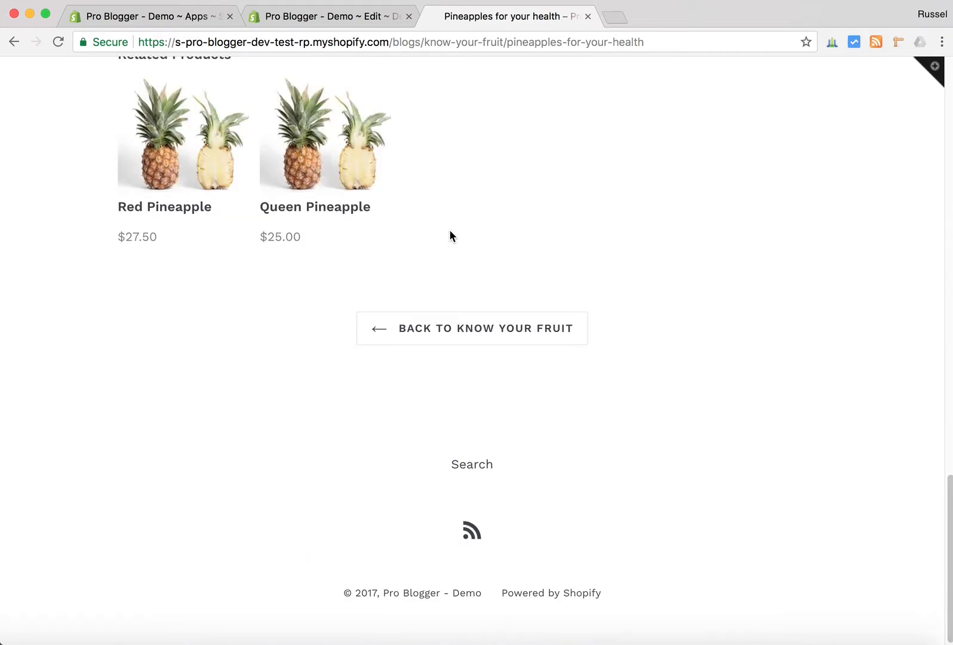
pyautogui.scroll(20, 449, 236)
# Open the "Deciduous Fruit" article from the Know Your Fruit blog and cycle through its Related Products slider.
pyautogui.click(468, 93)
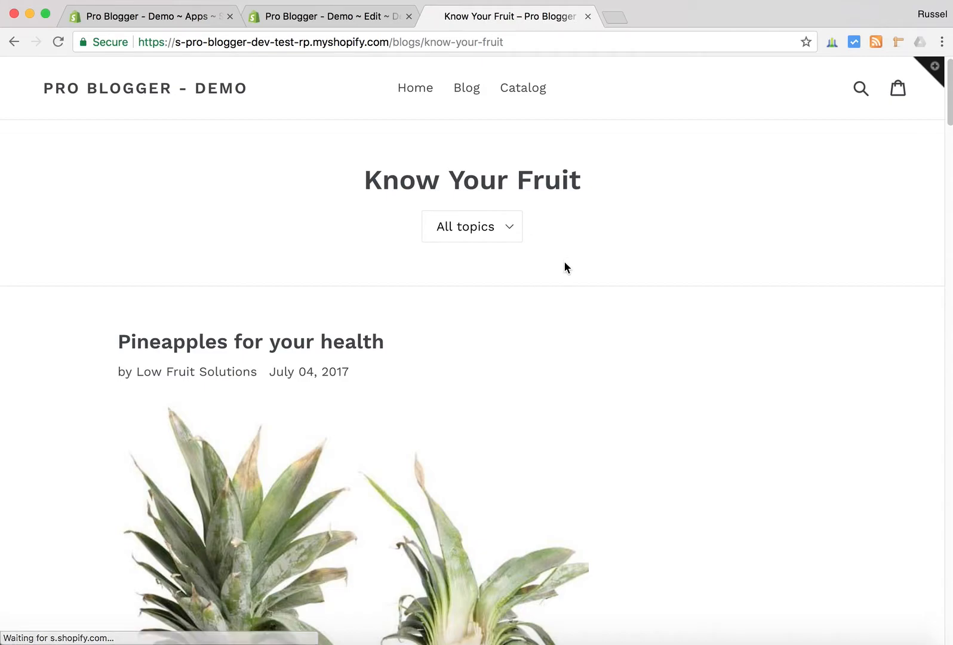
pyautogui.scroll(-4, 555, 302)
pyautogui.scroll(-16, 557, 300)
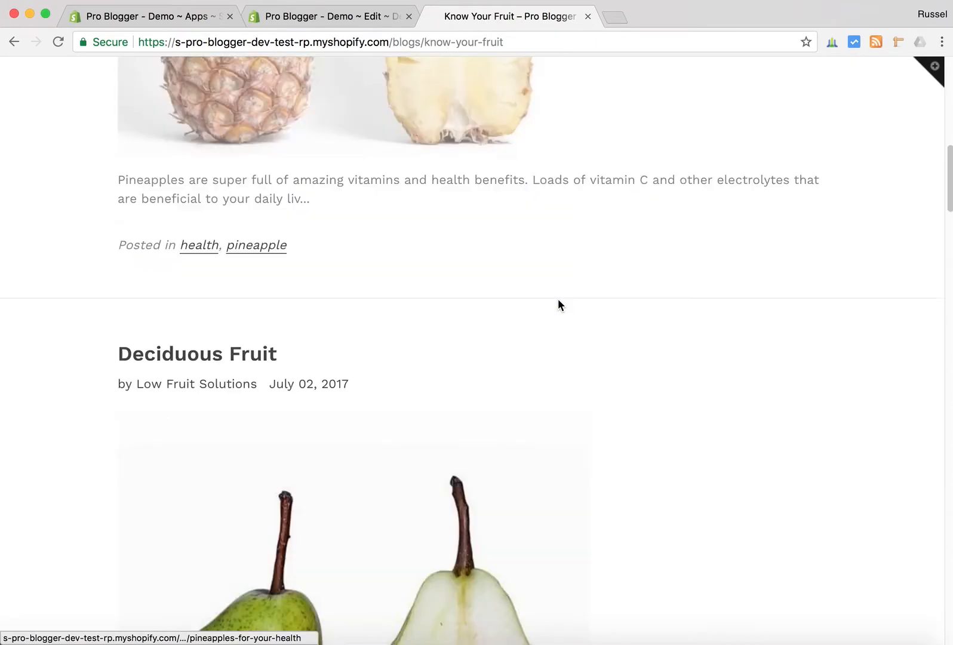
pyautogui.click(479, 296)
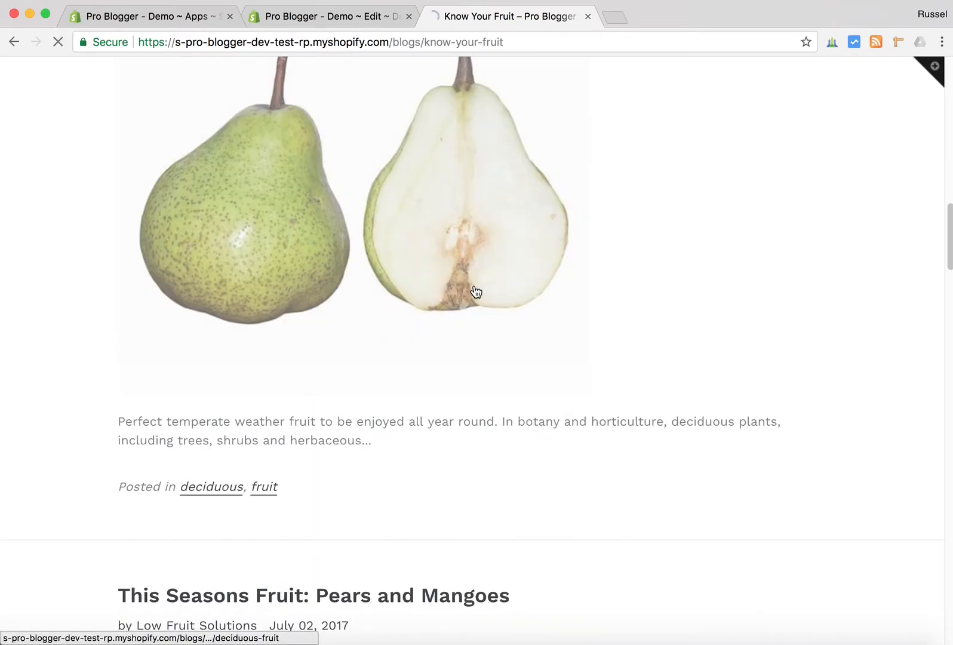
pyautogui.scroll(-9, 637, 337)
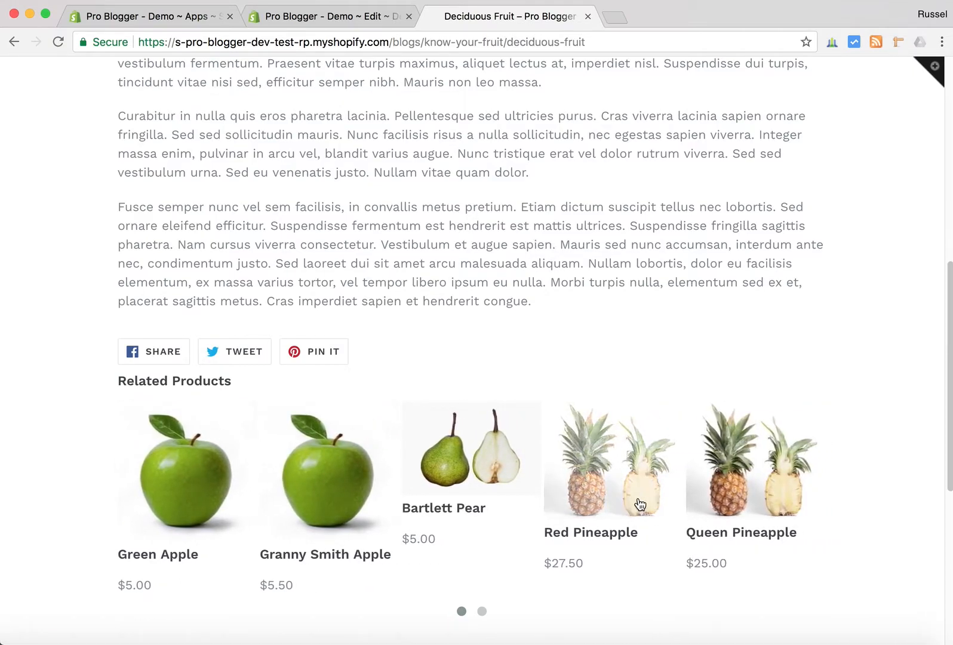
pyautogui.click(461, 612)
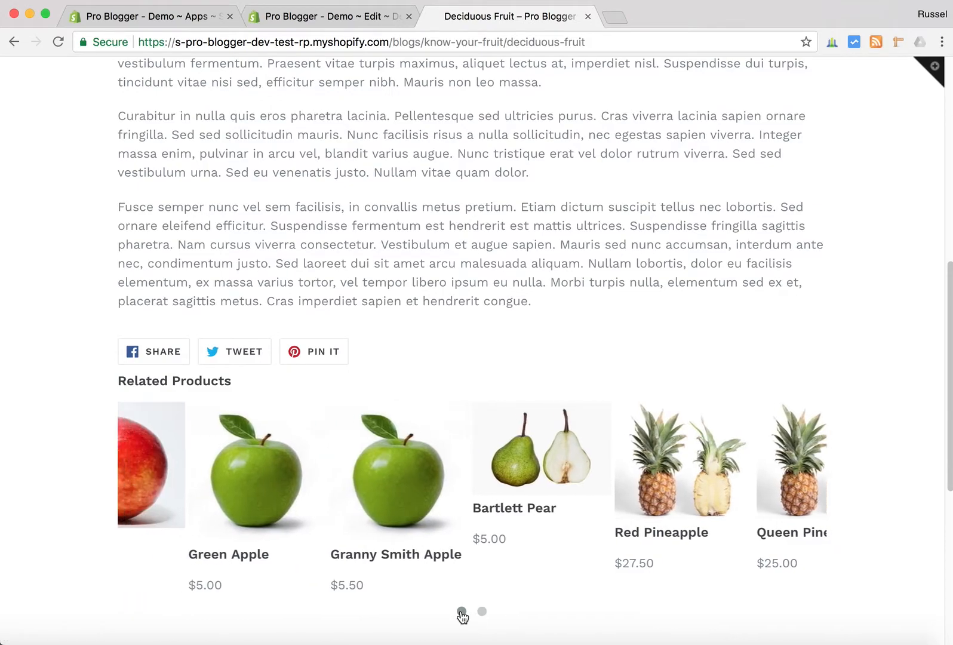
# Check the available Title Relevence options in Pro Blogger's Related Products settings without changing the selection.
pyautogui.click(178, 19)
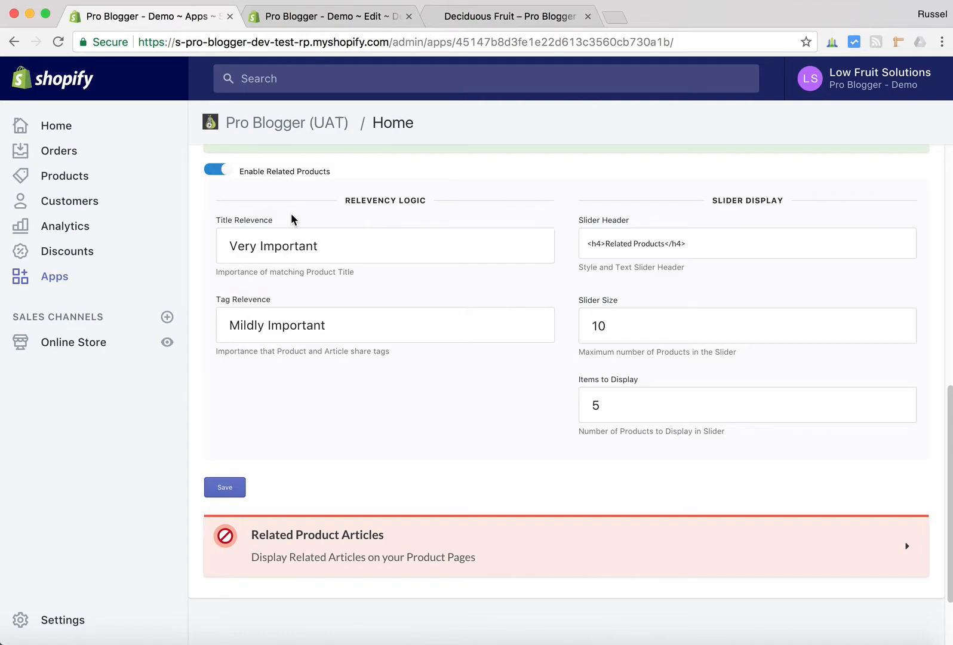
pyautogui.click(341, 247)
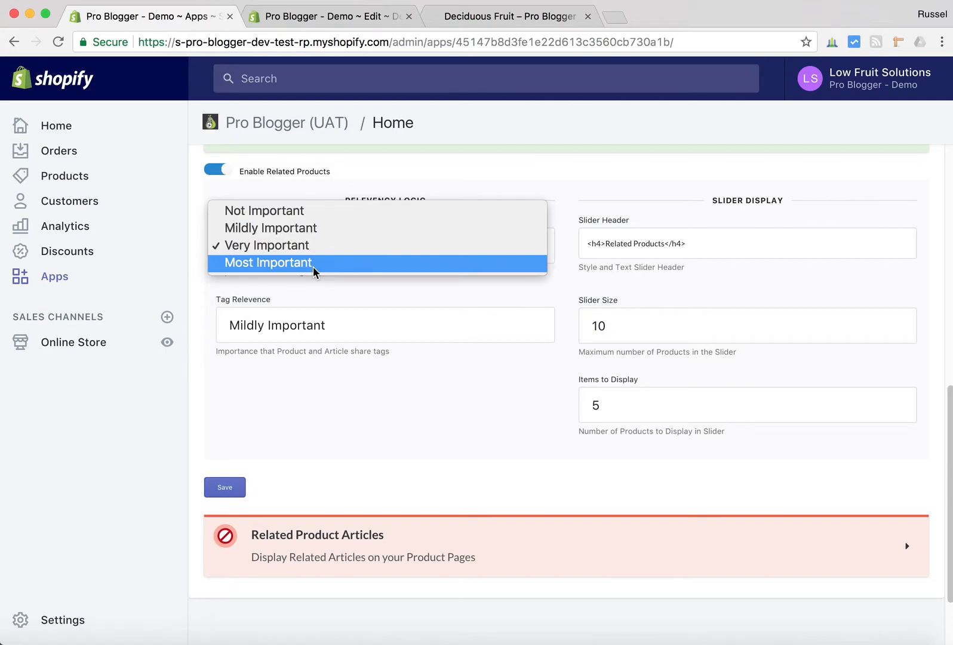
pyautogui.click(502, 19)
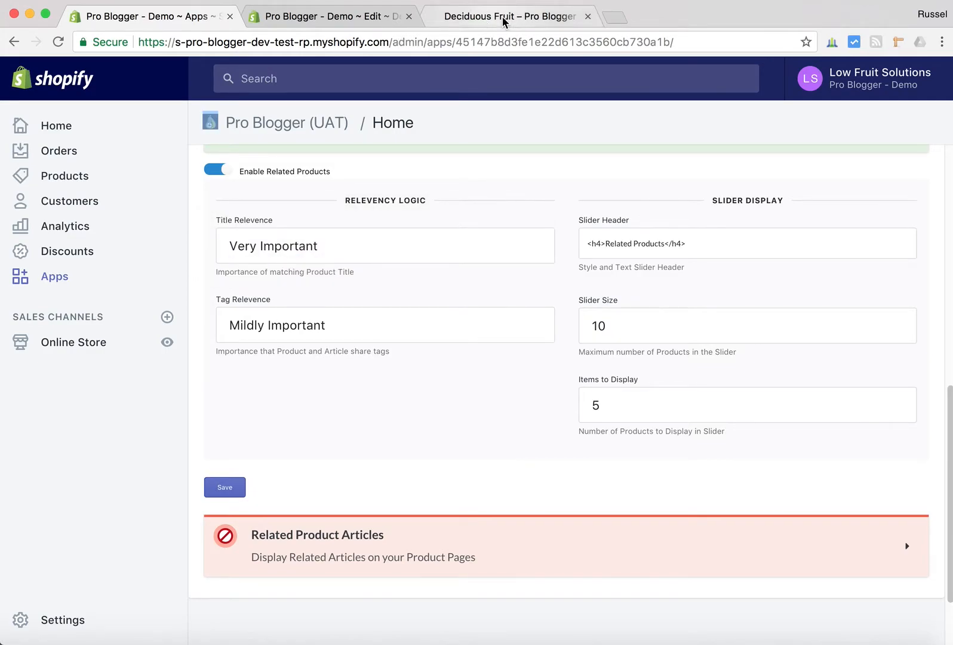
# Return to the "Deciduous Fruit" article and review its Related Products against its title.
pyautogui.click(511, 16)
pyautogui.scroll(-6, 465, 287)
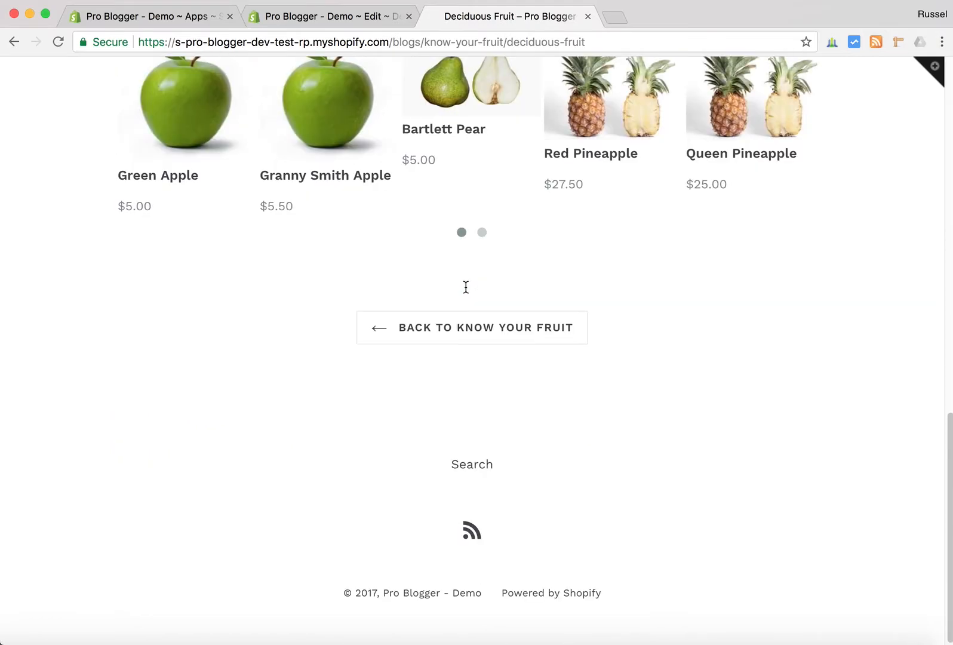
pyautogui.scroll(15, 465, 287)
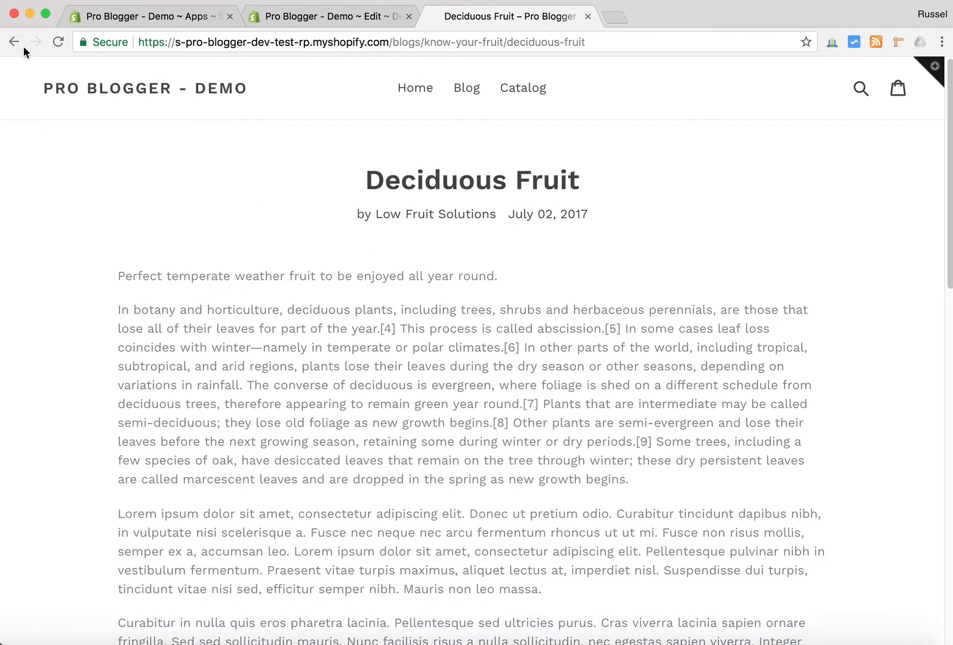
# Go back to the Know Your Fruit blog and compare the tags on the deciduous, pineapple, and pears and mangoes articles.
pyautogui.click(16, 42)
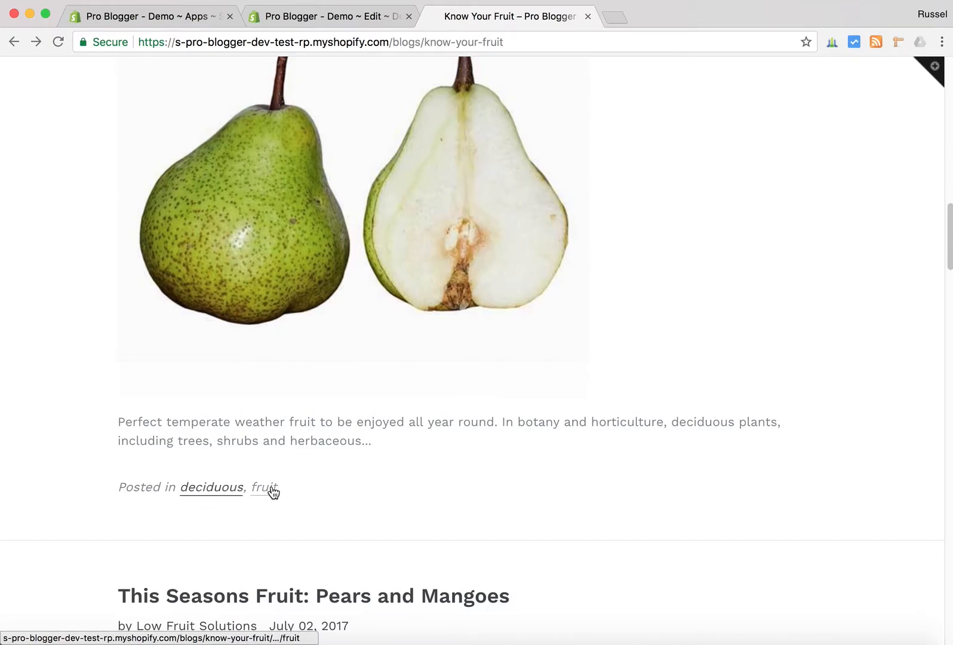
pyautogui.scroll(1, 319, 472)
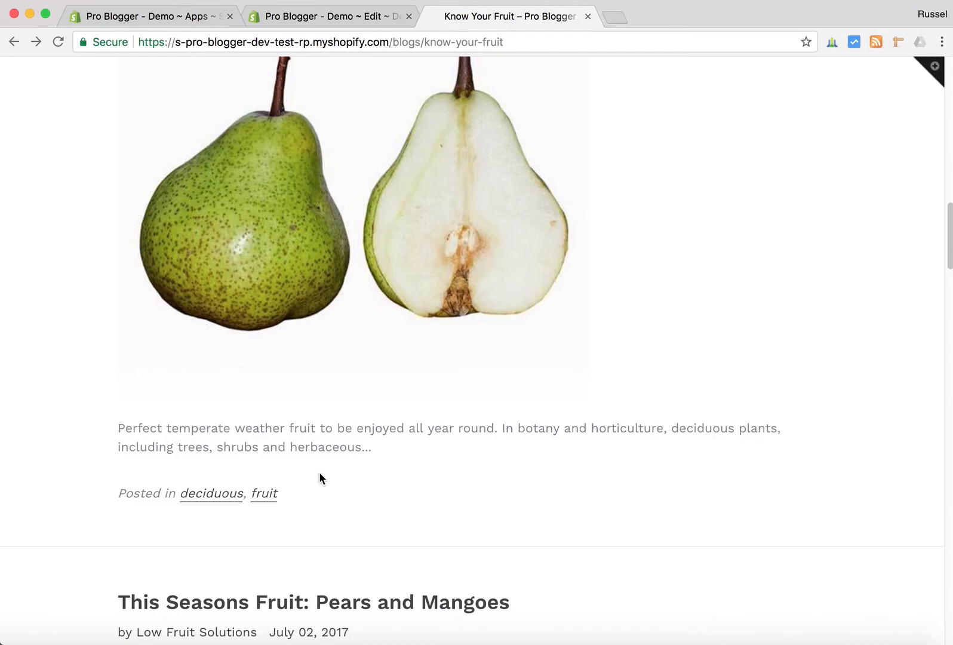
pyautogui.scroll(6, 271, 490)
pyautogui.scroll(5, 276, 487)
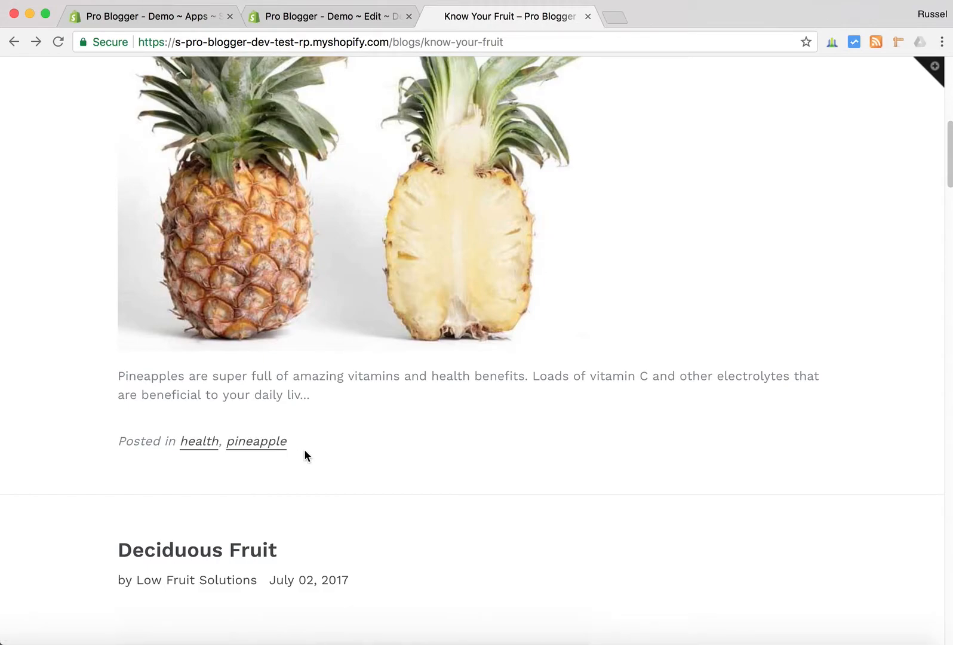
pyautogui.scroll(-20, 305, 451)
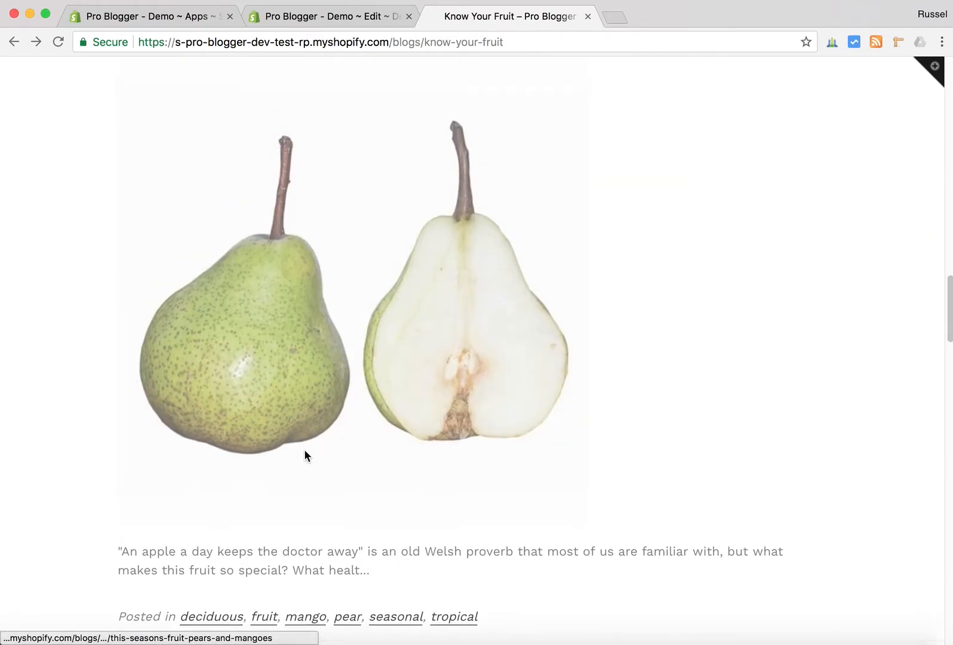
pyautogui.scroll(5, 304, 455)
pyautogui.scroll(-5, 305, 455)
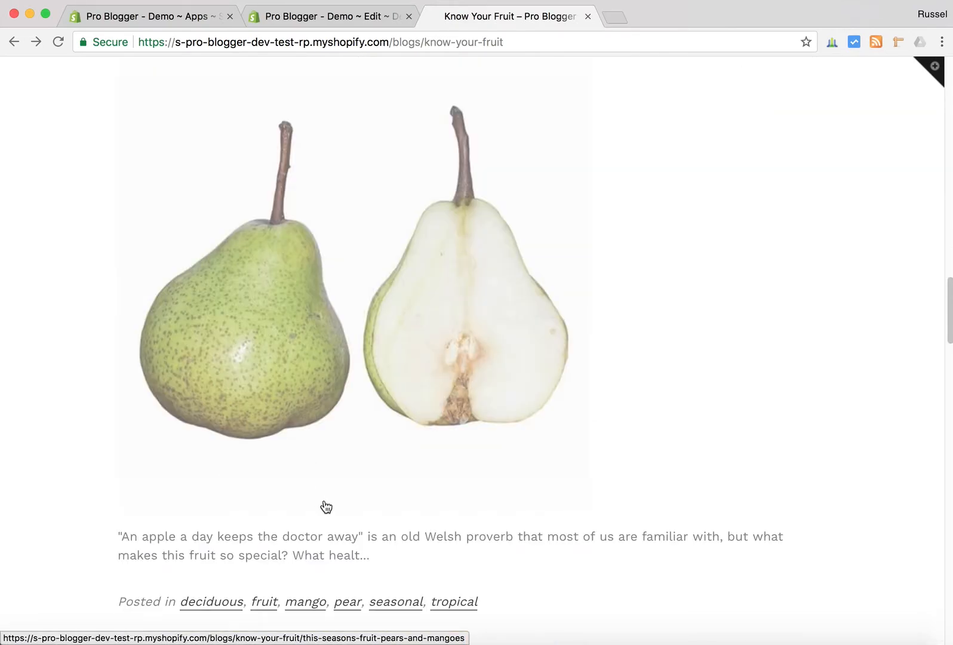
pyautogui.scroll(-3, 329, 505)
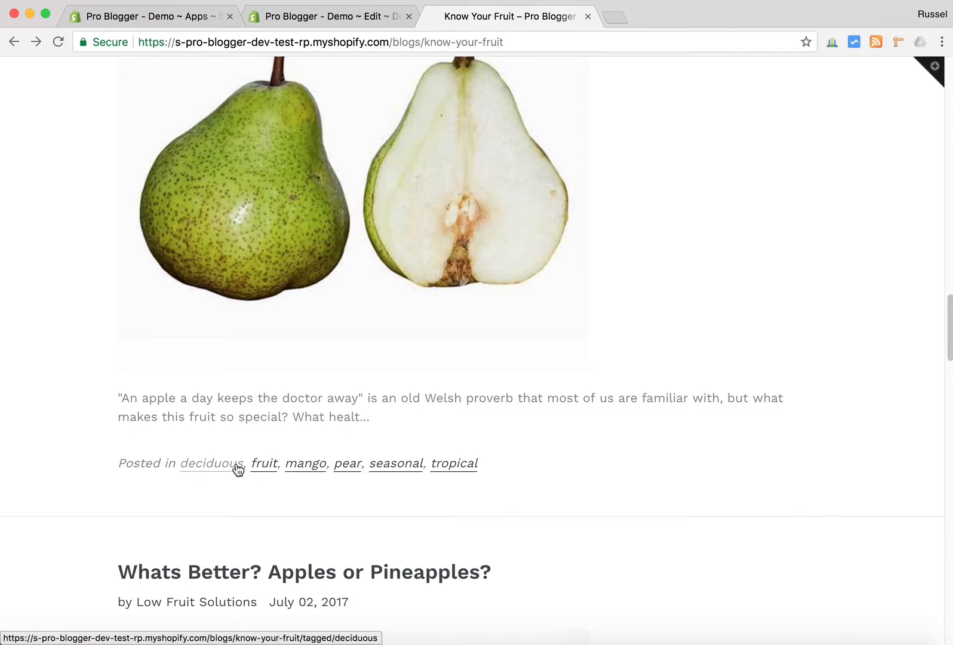
# Open the article "This Seasons Fruit: Pears and Mangoes" and examine the items in its Related Products slider.
pyautogui.scroll(8, 486, 436)
pyautogui.click(351, 266)
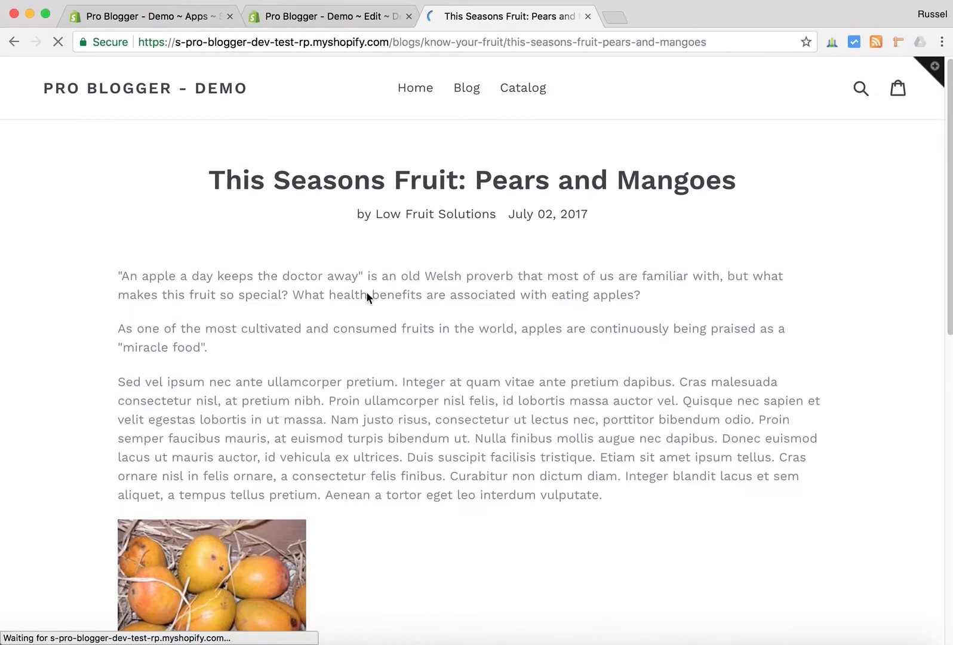
pyautogui.scroll(-10, 373, 340)
pyautogui.scroll(-3, 374, 345)
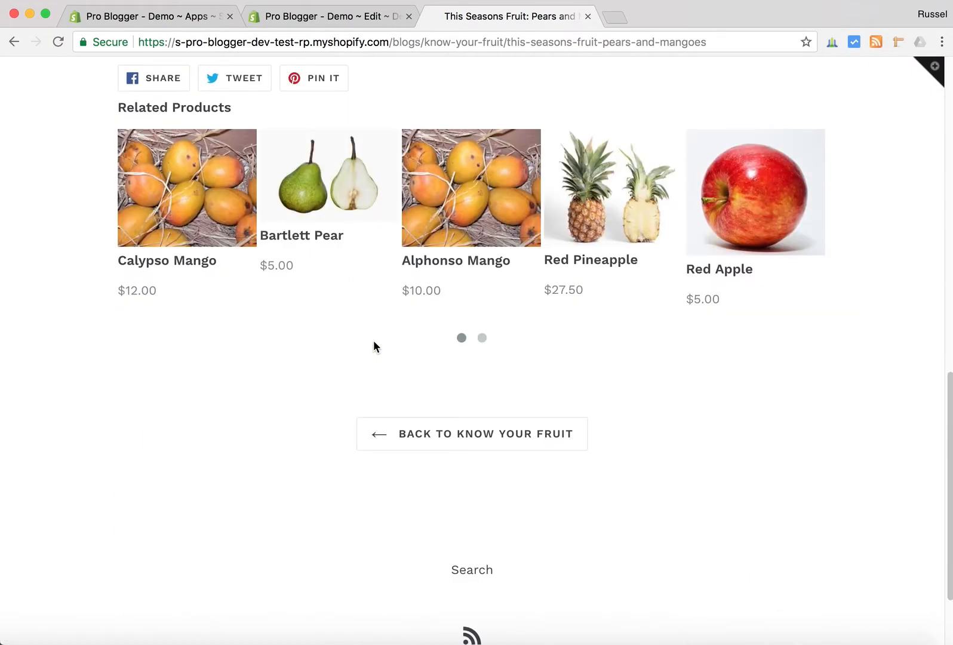
pyautogui.scroll(2, 373, 345)
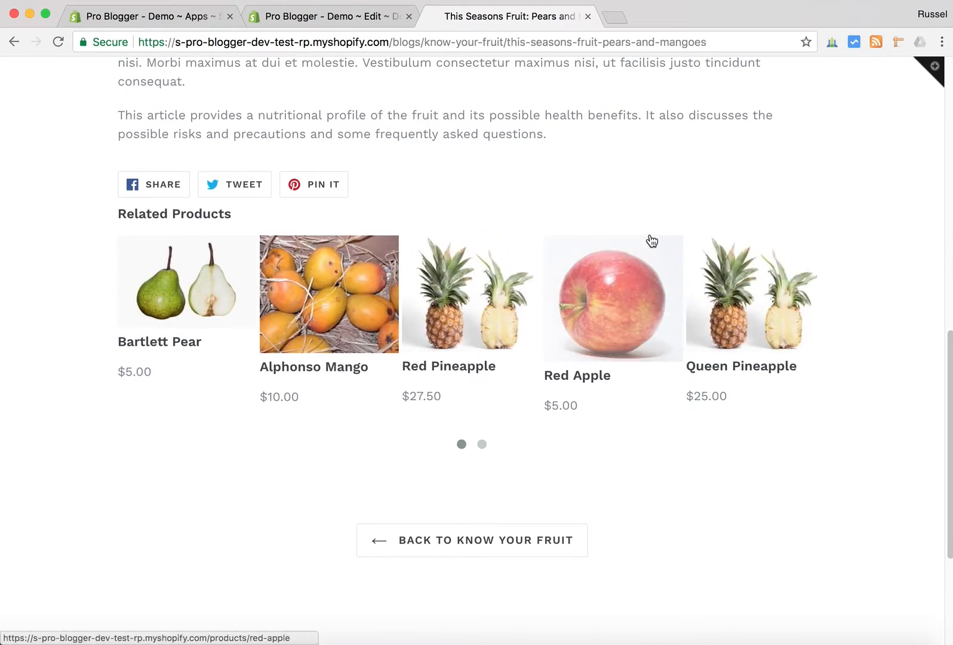
pyautogui.click(461, 444)
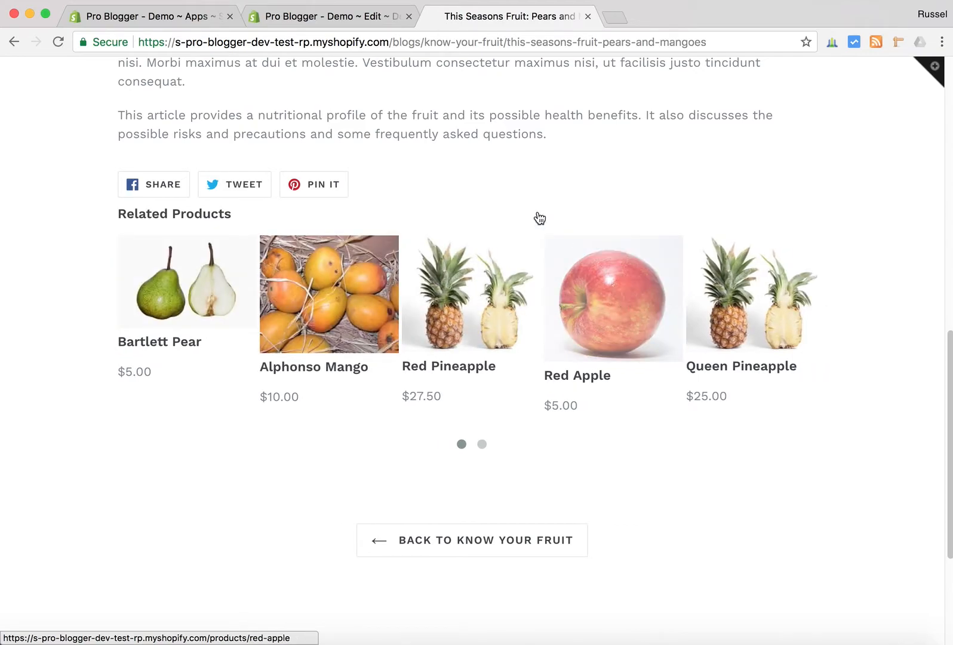
# In Pro Blogger's Related Products settings, set Title Relevence to Mildly Important and Tag Relevence to Very Important.
pyautogui.click(197, 18)
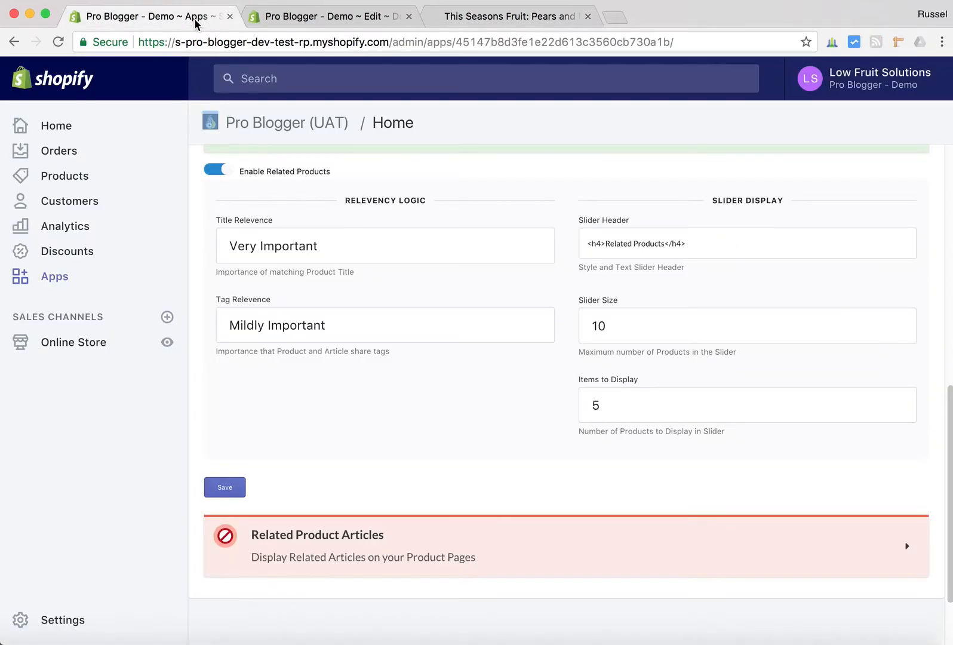
pyautogui.click(526, 240)
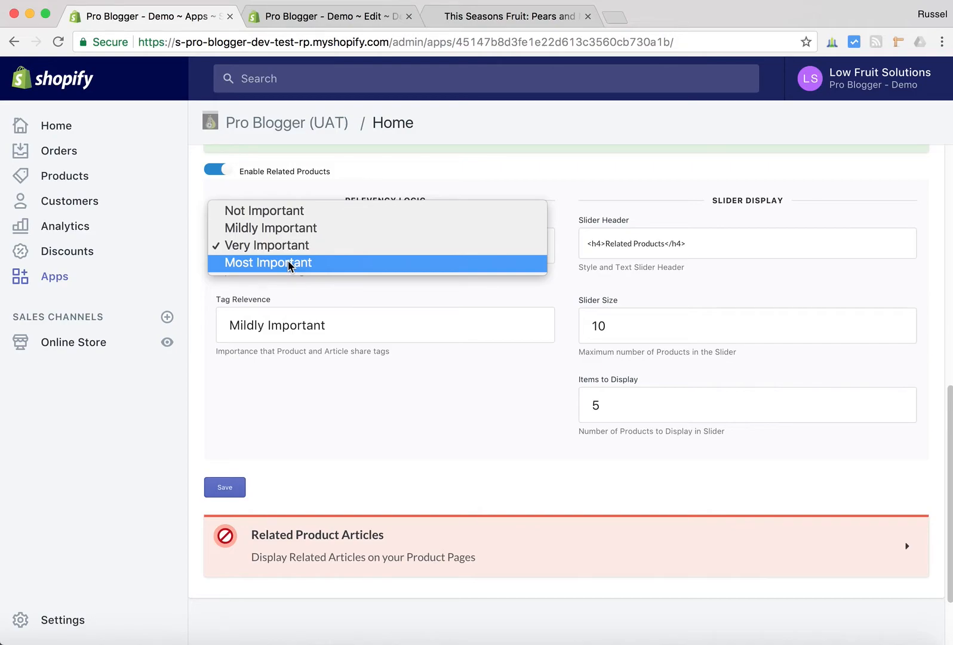
pyautogui.click(296, 224)
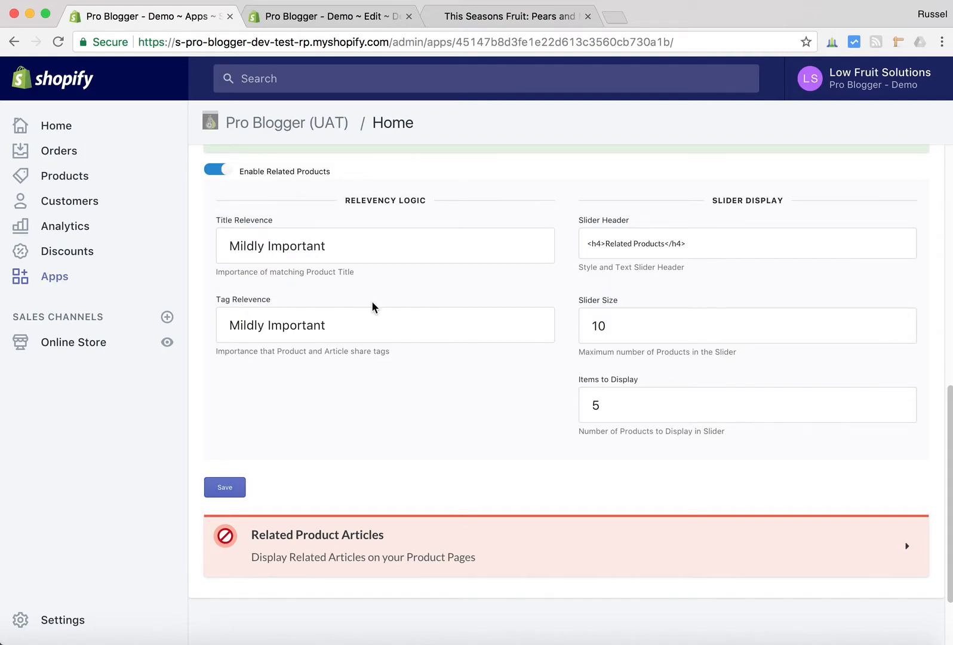
pyautogui.click(527, 327)
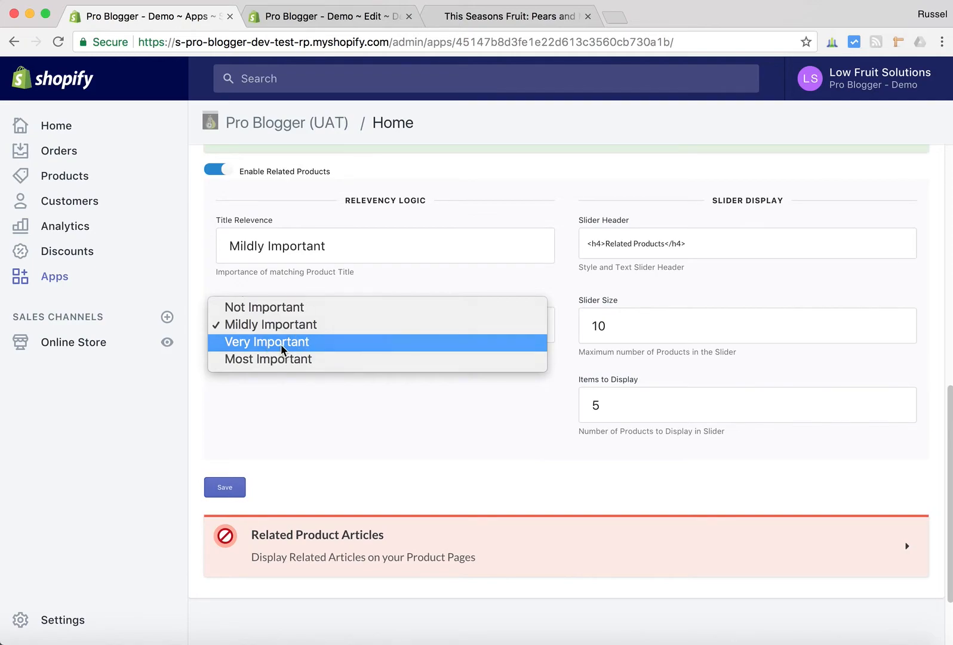
pyautogui.click(281, 342)
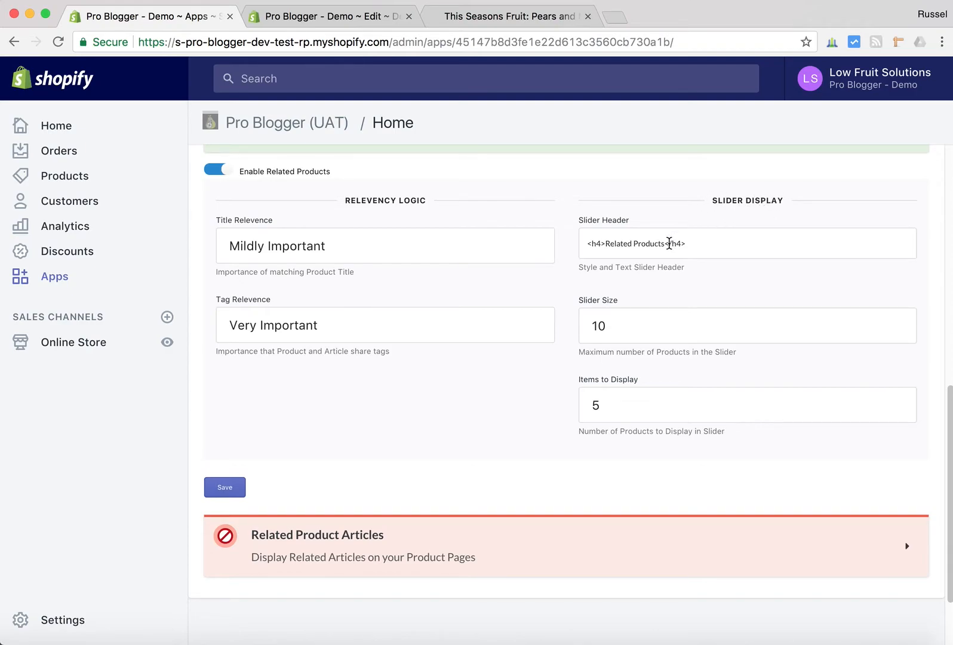
# Replace the Slider Header wording between its heading tags with "Feel like some Fruit?".
pyautogui.click(639, 243)
pyautogui.moveTo(639, 243); pyautogui.dragTo(606, 243)
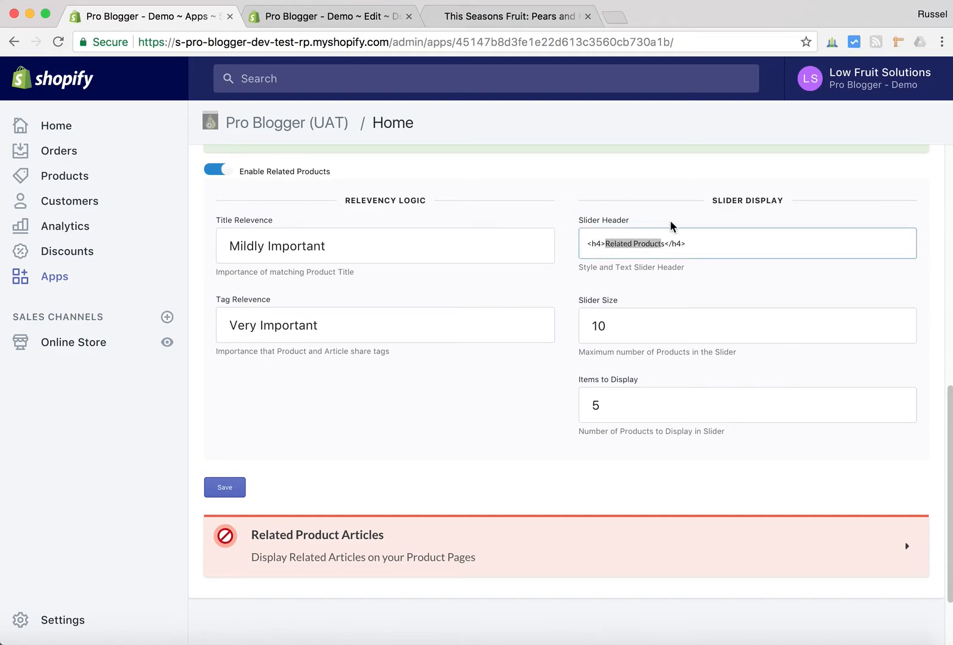
pyautogui.moveTo(667, 246); pyautogui.dragTo(608, 246)
pyautogui.write('Feel like some Fruit?')
# Change the Slider Header's opening and closing heading tags to h2.
pyautogui.press('super+Left')
pyautogui.press('Right')
pyautogui.press('Right')
pyautogui.press('Right')
pyautogui.moveTo(604, 243); pyautogui.dragTo(585, 243)
pyautogui.click(598, 243)
pyautogui.press('BackSpace')
pyautogui.write('2')
pyautogui.click(691, 242)
pyautogui.press('BackSpace')
pyautogui.write('2')
pyautogui.click(710, 295)
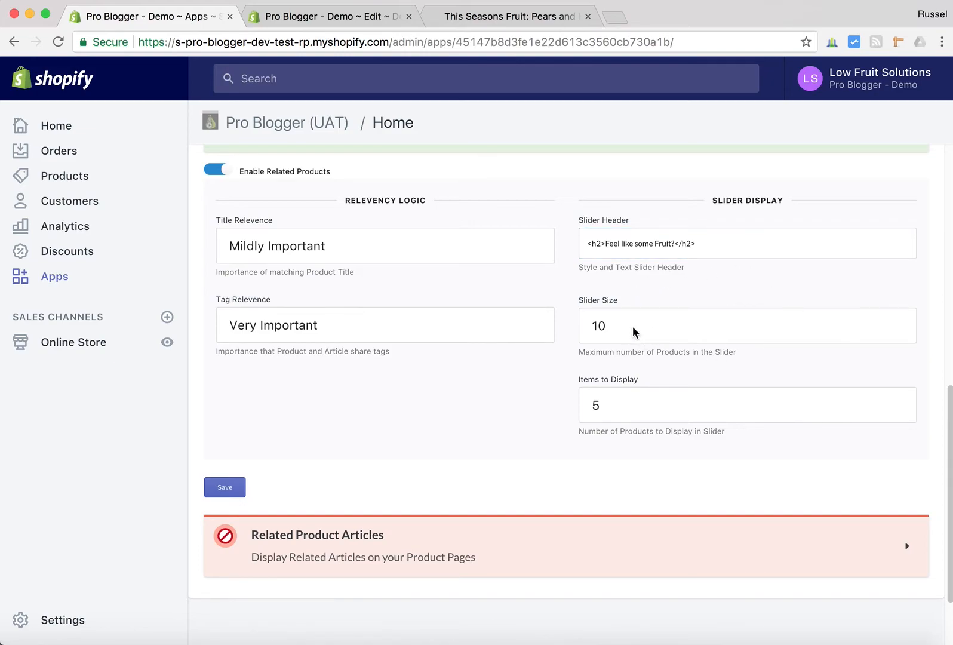
# Set the Slider Size to 6 and compare it with the slider on the pears and mangoes article.
pyautogui.click(659, 320)
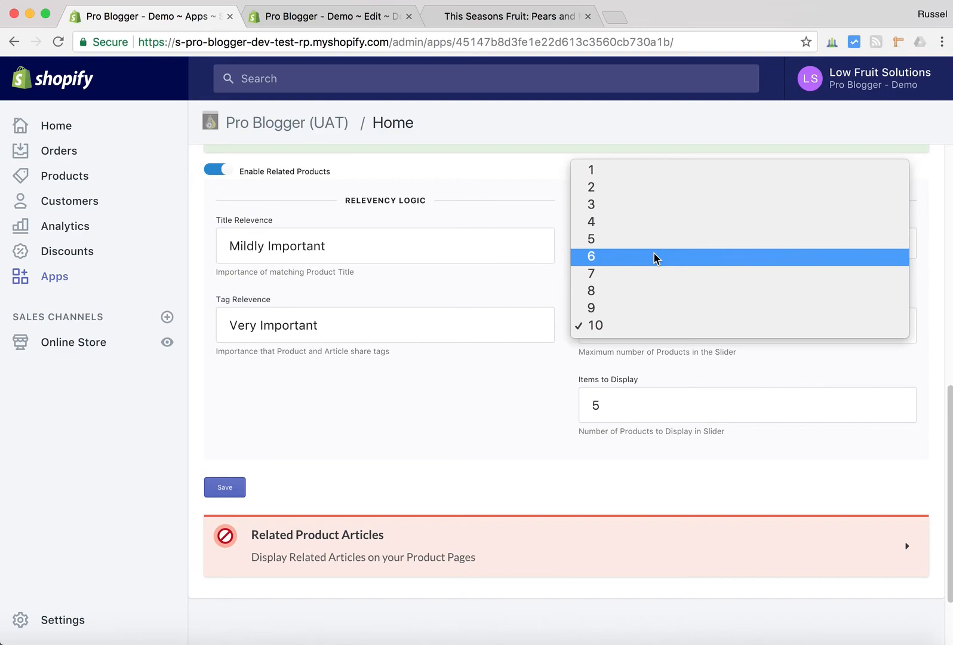
pyautogui.click(635, 257)
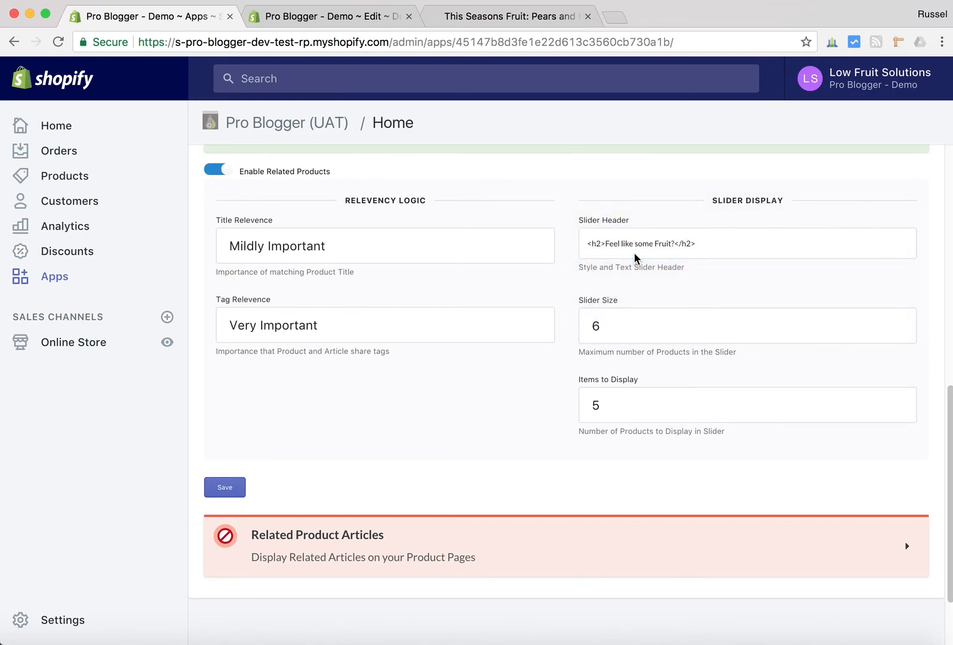
pyautogui.click(500, 17)
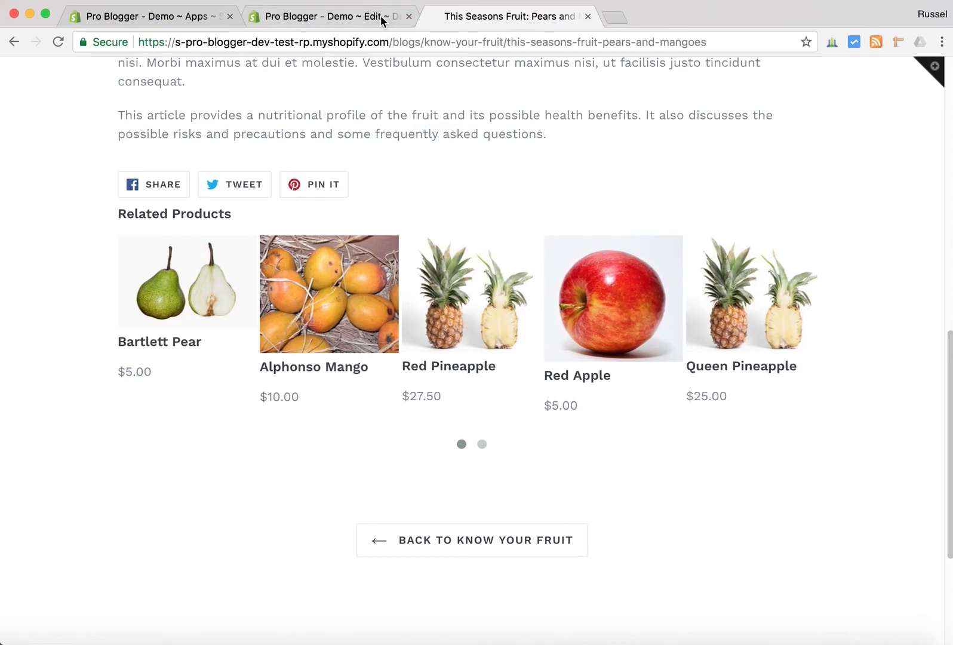
pyautogui.click(357, 18)
pyautogui.click(207, 18)
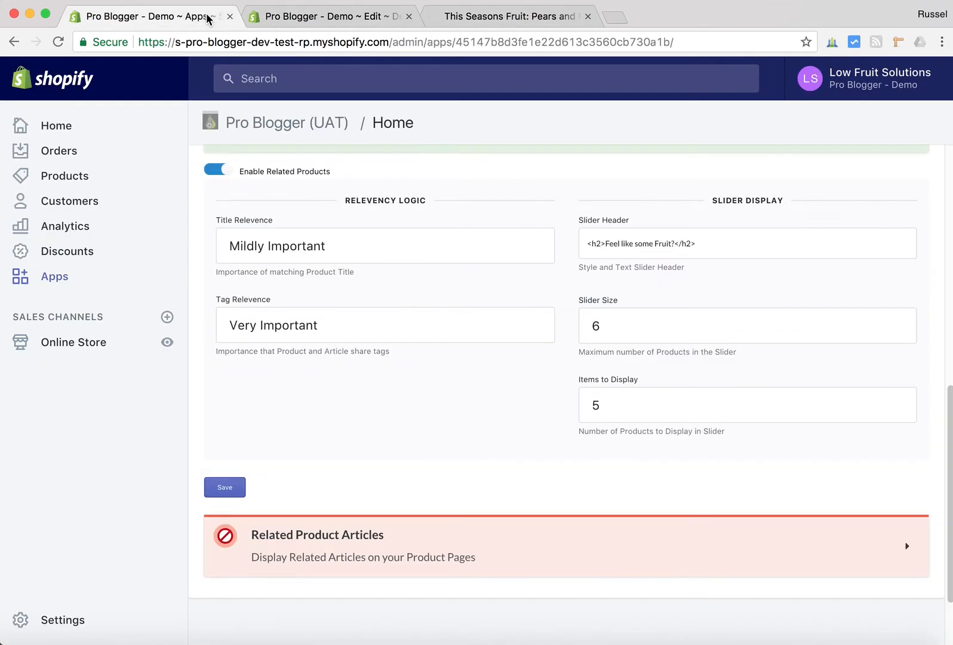
pyautogui.scroll(-1, 531, 397)
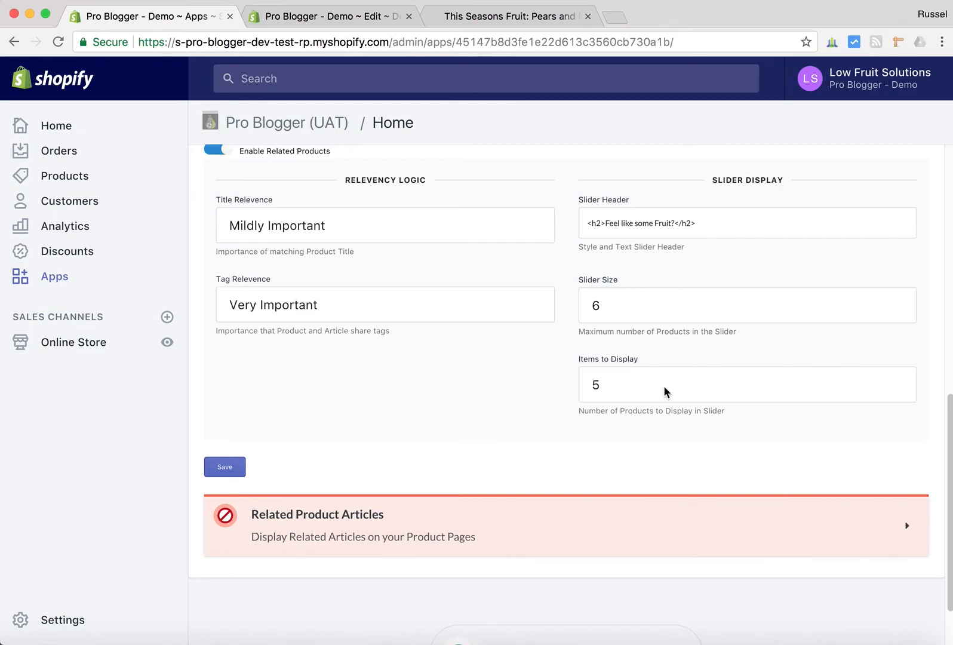
pyautogui.click(663, 304)
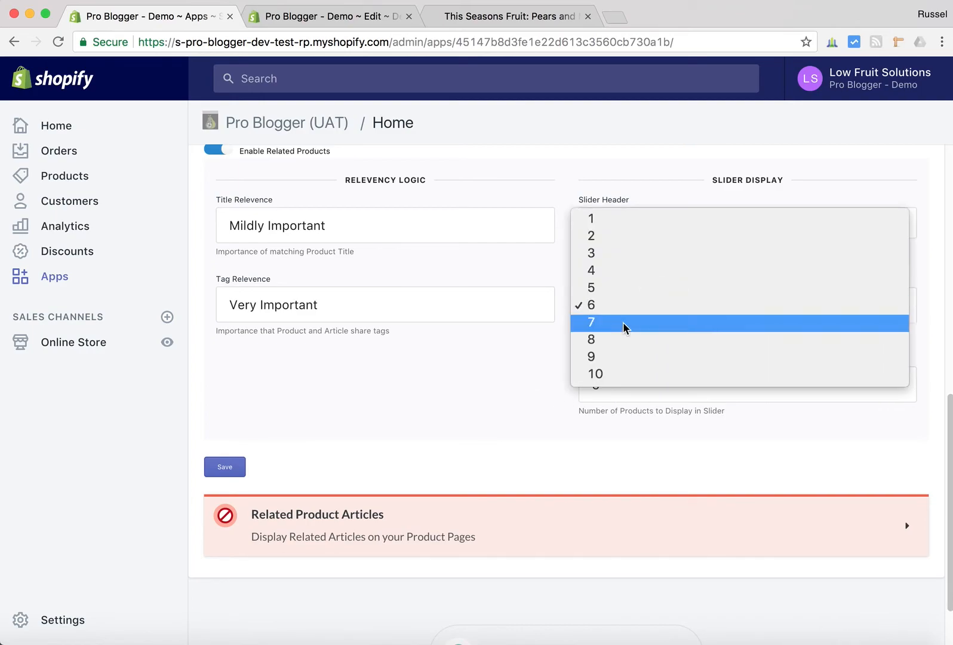
pyautogui.click(523, 374)
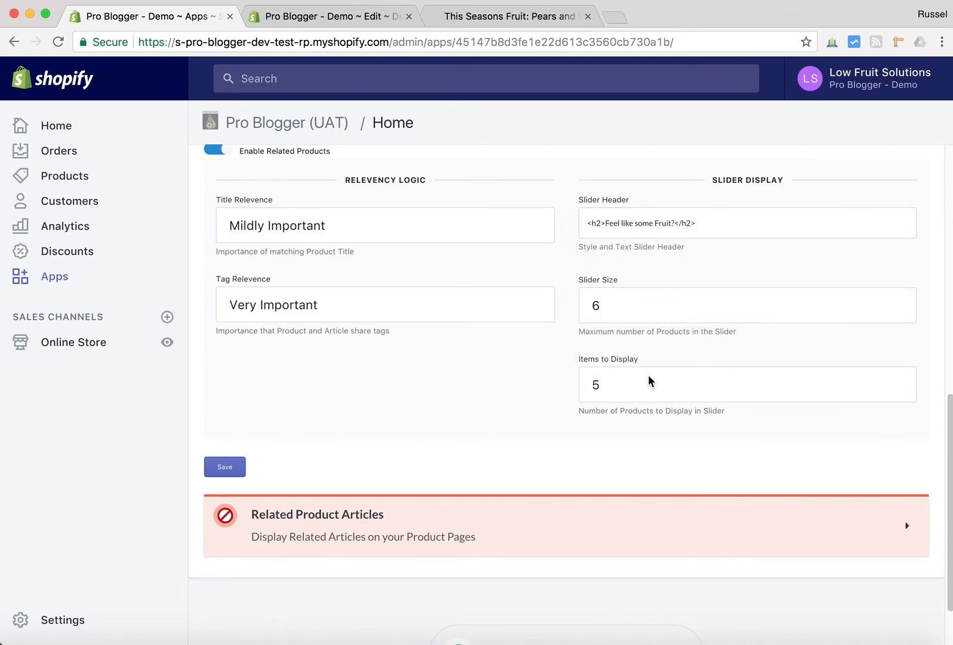
# Set Items to Display to 4 and save the Related Products settings.
pyautogui.click(708, 382)
pyautogui.click(679, 398)
pyautogui.click(699, 391)
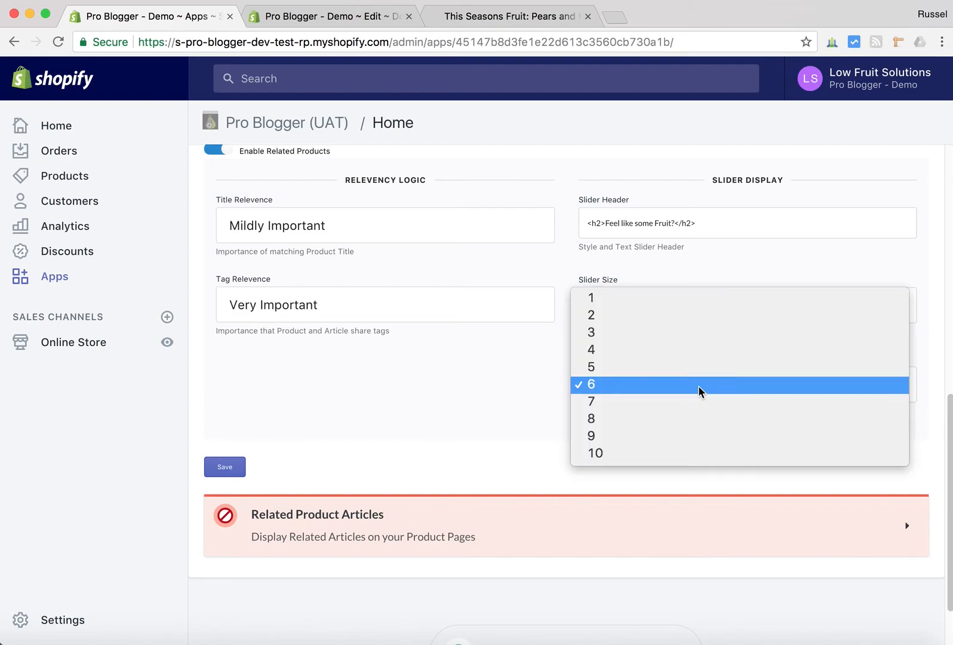
pyautogui.click(688, 353)
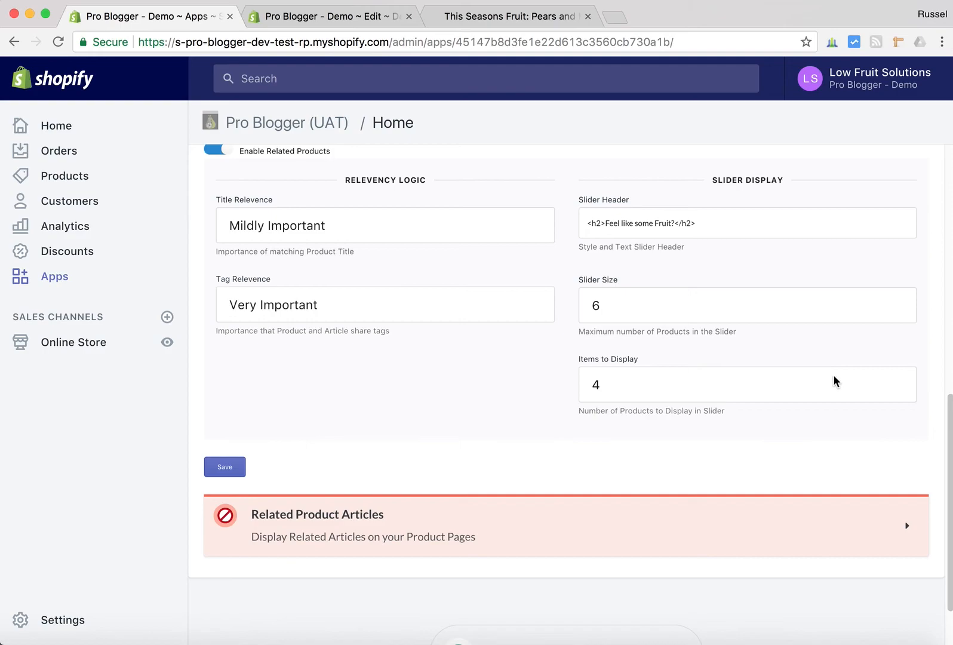
pyautogui.click(227, 469)
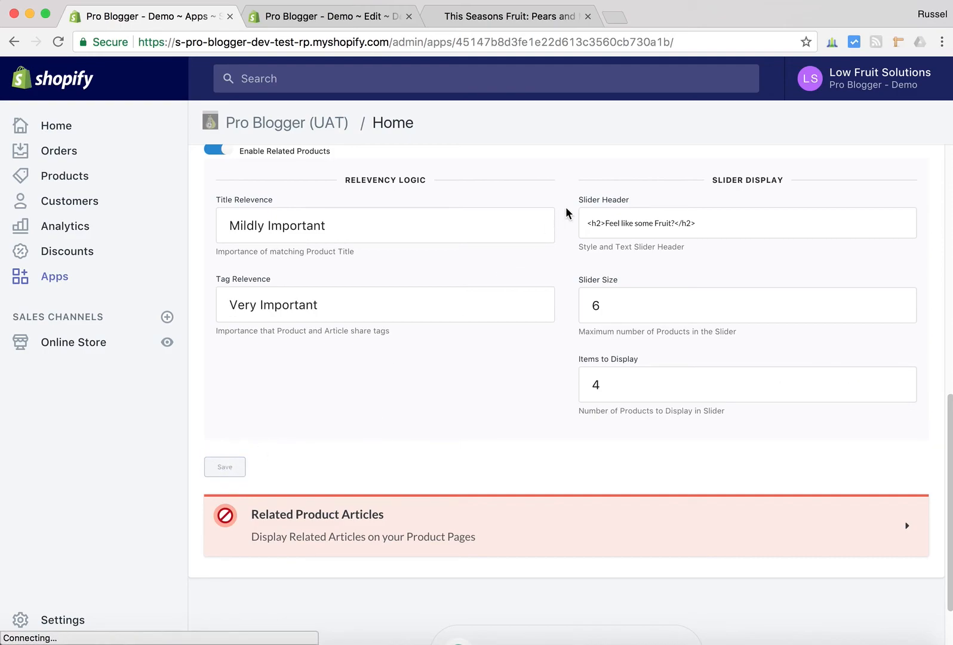
# Reload the "This Seasons Fruit: Pears and Mangoes" article and page through its related products slider.
pyautogui.click(505, 22)
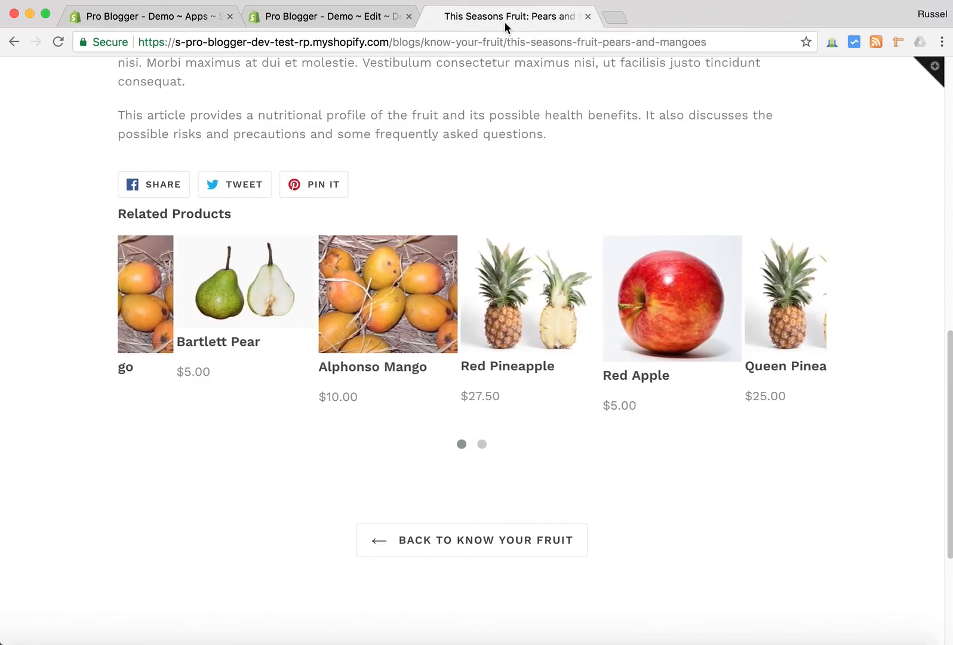
pyautogui.click(57, 41)
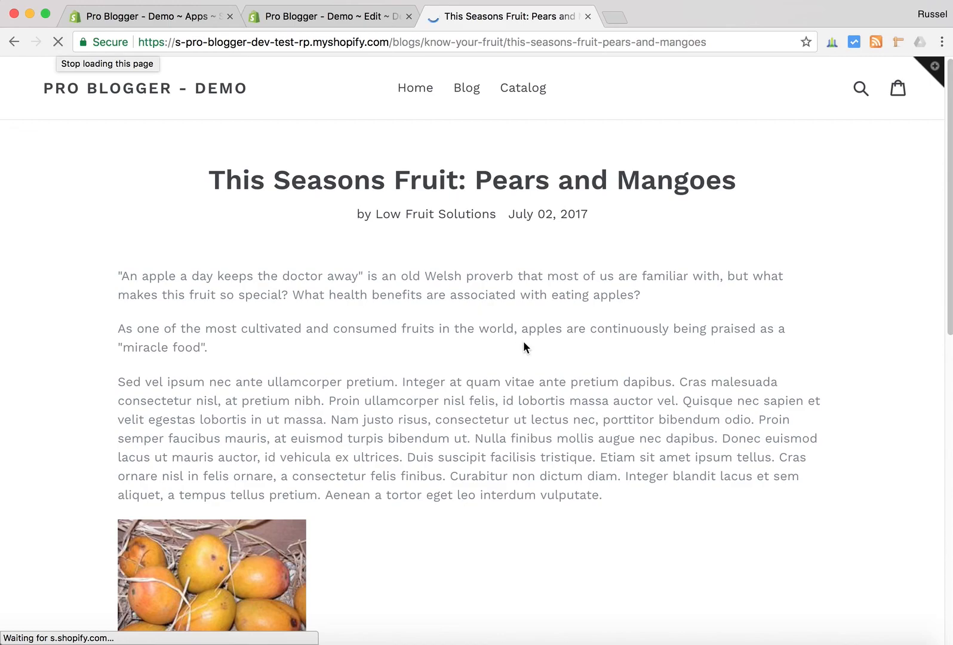
pyautogui.scroll(-15, 523, 345)
pyautogui.scroll(2, 524, 346)
pyautogui.scroll(1, 316, 358)
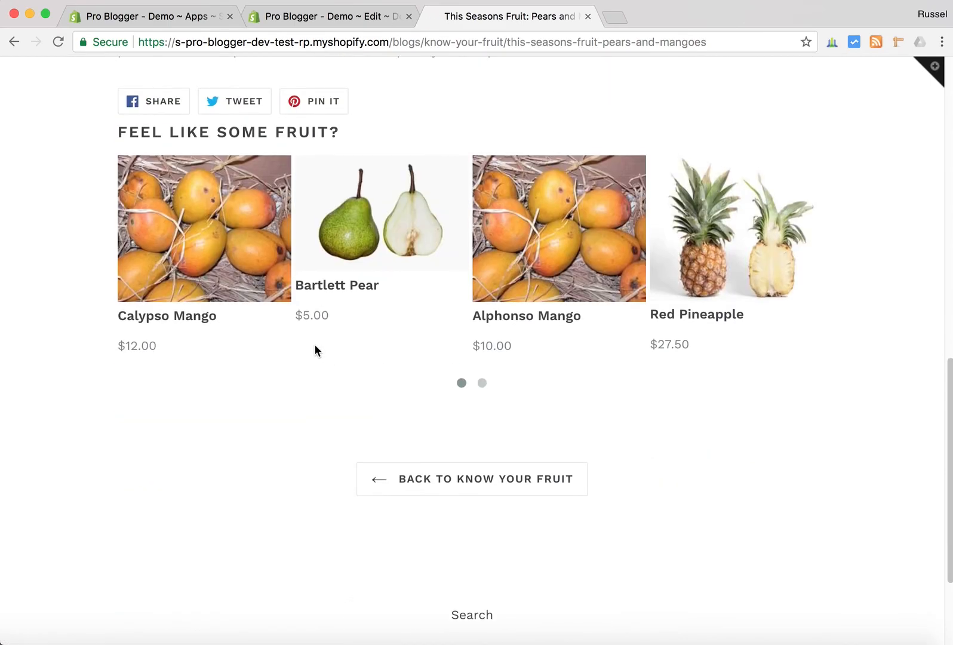
pyautogui.click(482, 383)
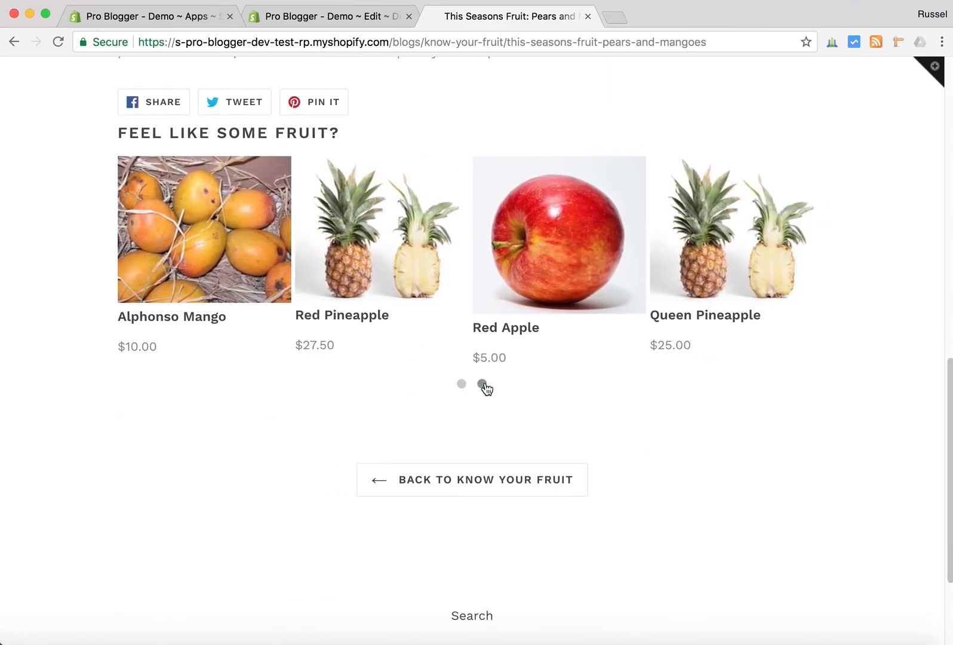
pyautogui.click(461, 383)
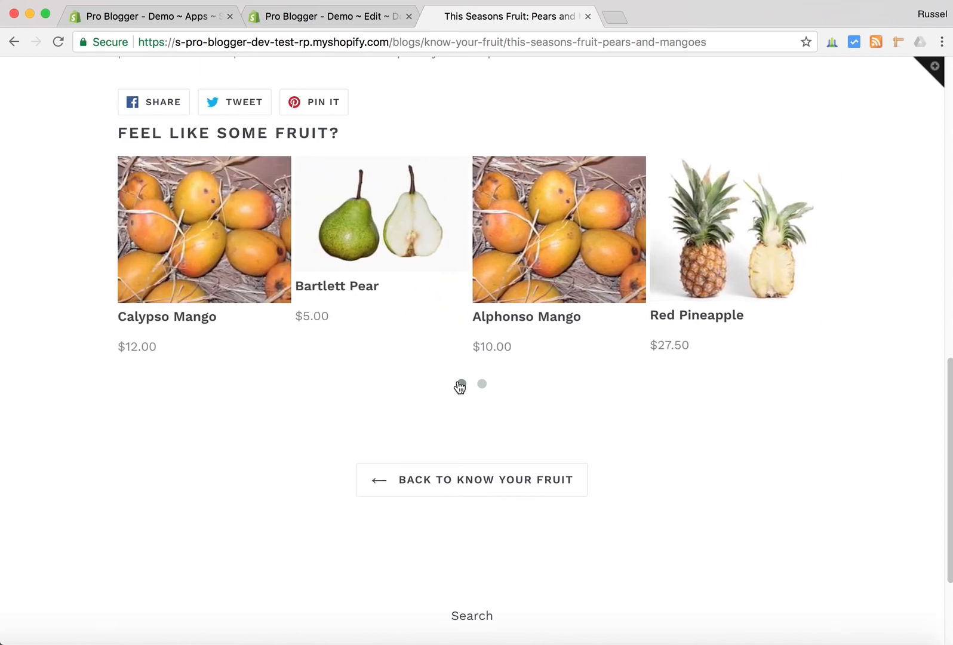
# Reopen the Related Products feature in Pro Blogger and review its saved relevancy and slider settings.
pyautogui.click(169, 21)
pyautogui.scroll(-3, 557, 366)
pyautogui.click(919, 511)
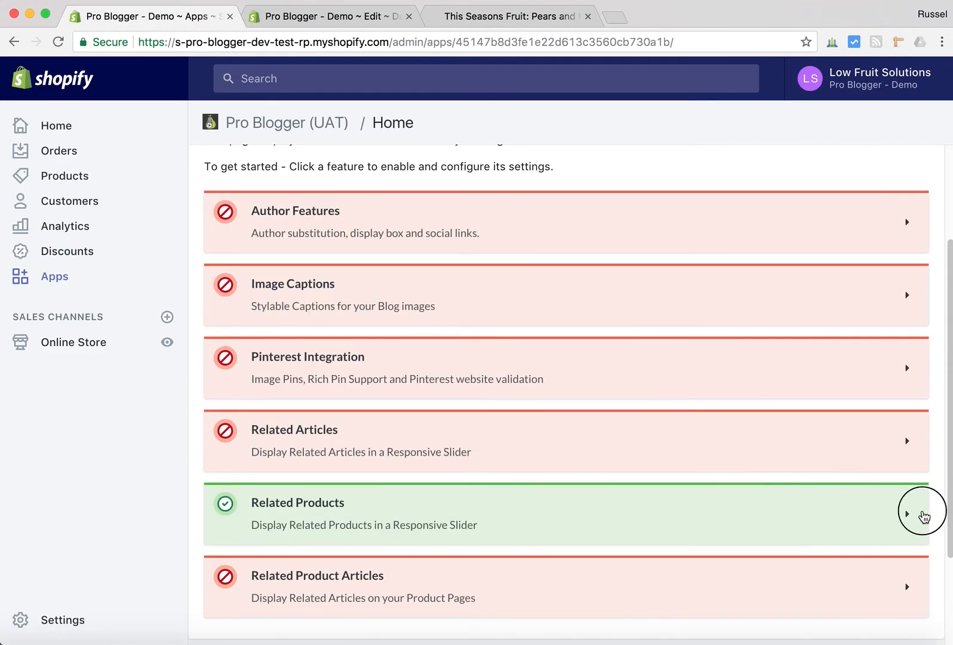
pyautogui.scroll(-10, 818, 481)
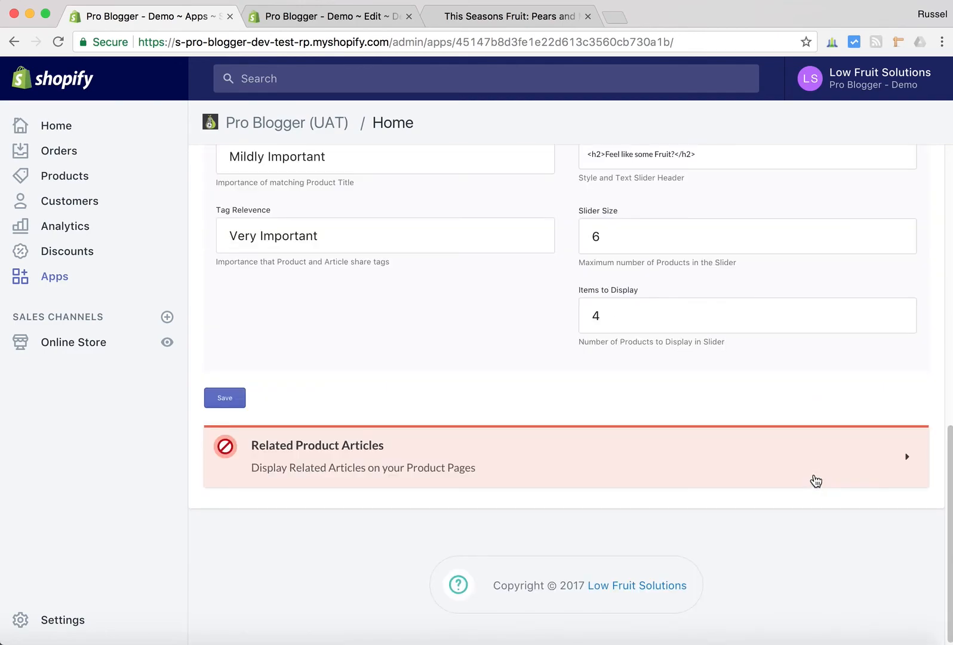
# Return to the pears and mangoes article and examine both slider pages and the slider's placement below the article text.
pyautogui.click(487, 24)
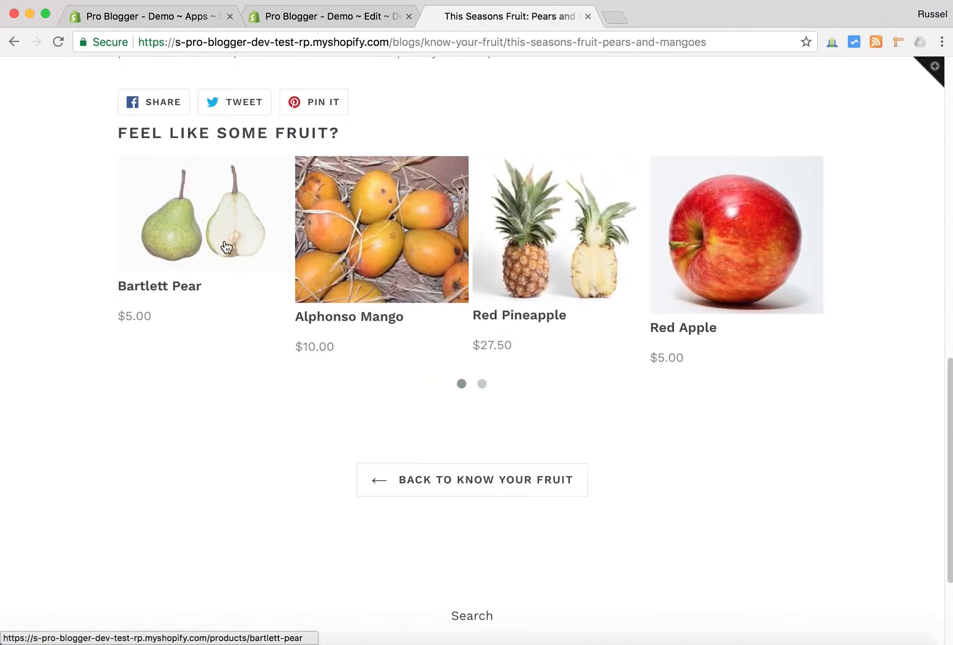
pyautogui.click(462, 382)
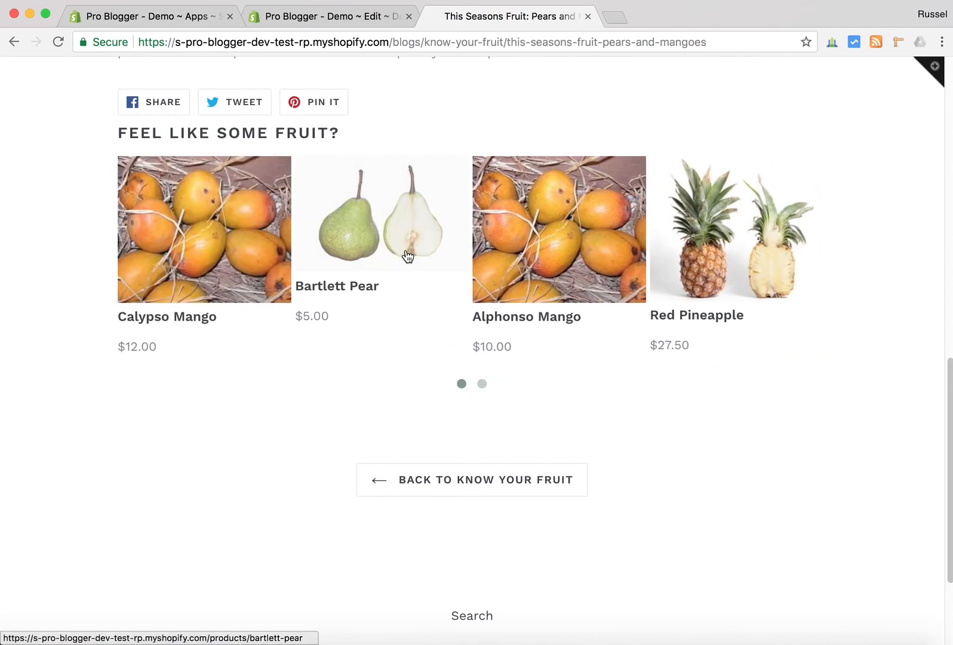
pyautogui.click(482, 383)
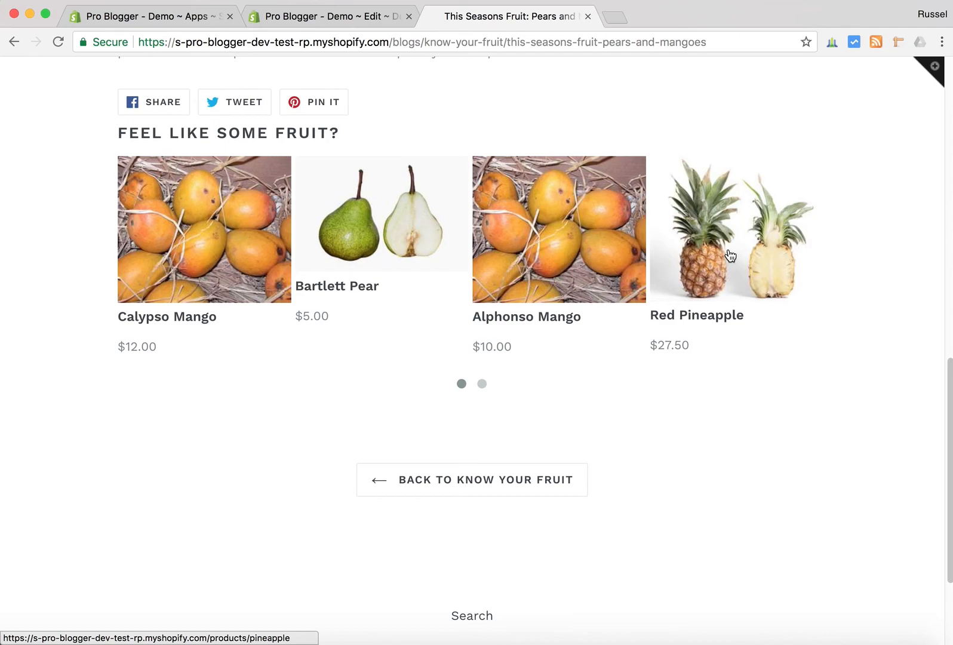
pyautogui.scroll(5, 676, 351)
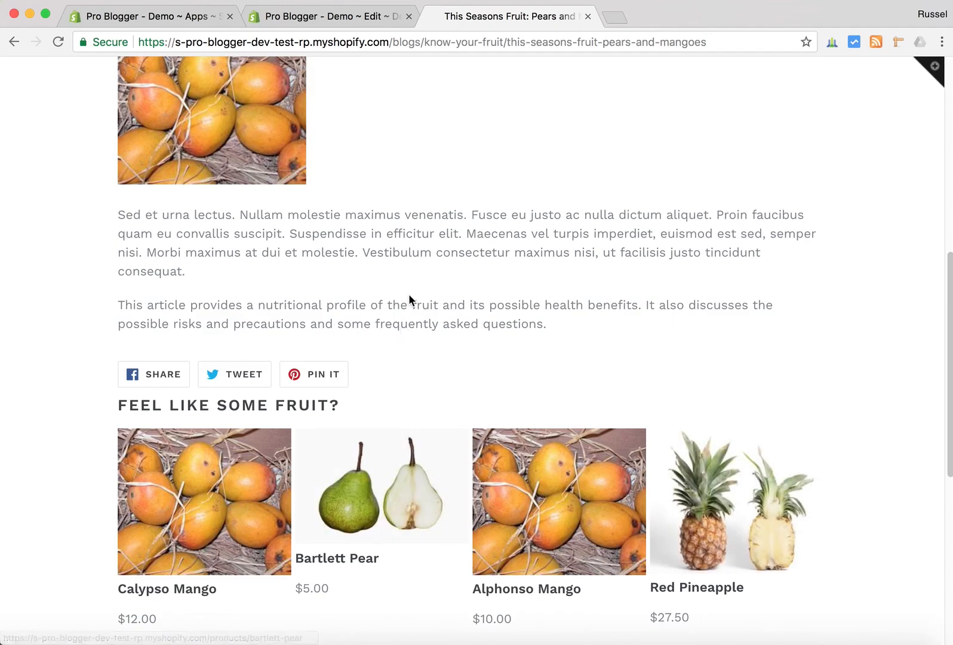
pyautogui.scroll(5, 408, 293)
pyautogui.scroll(-2, 413, 305)
pyautogui.scroll(-1, 416, 311)
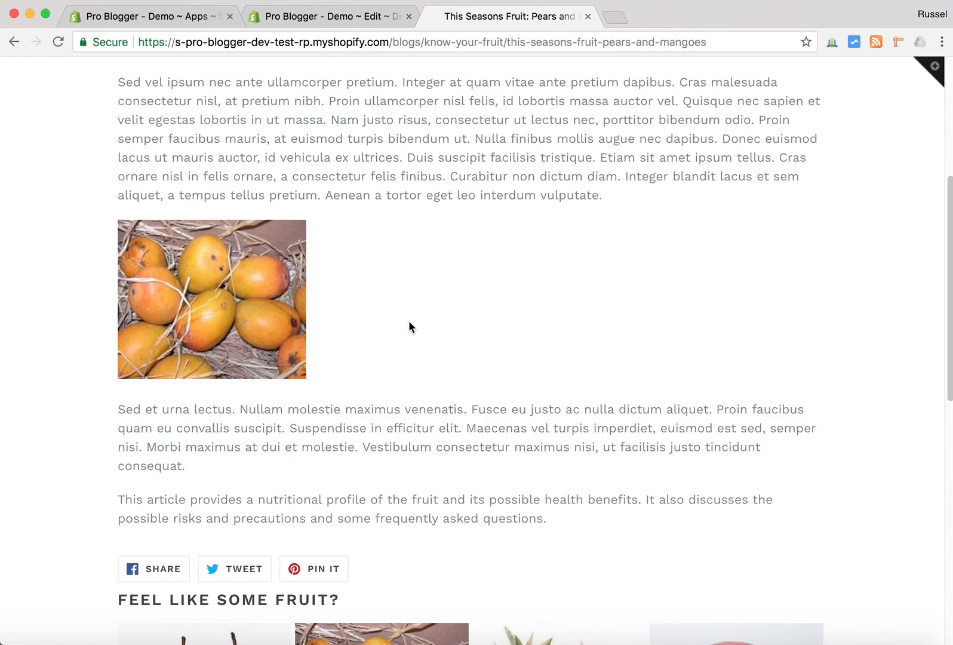
pyautogui.scroll(-4, 409, 320)
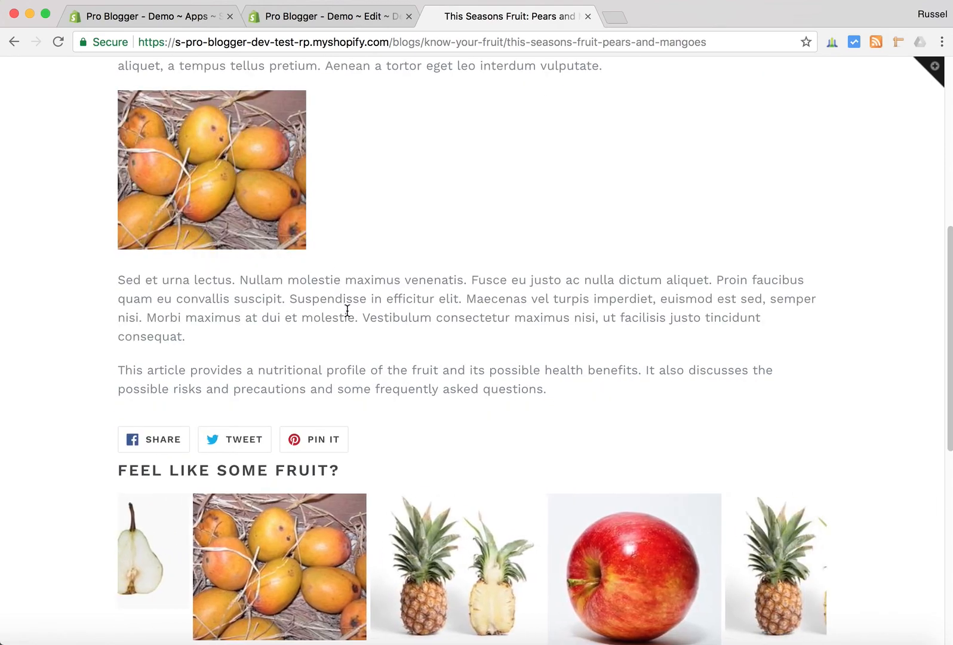
pyautogui.scroll(-4, 338, 323)
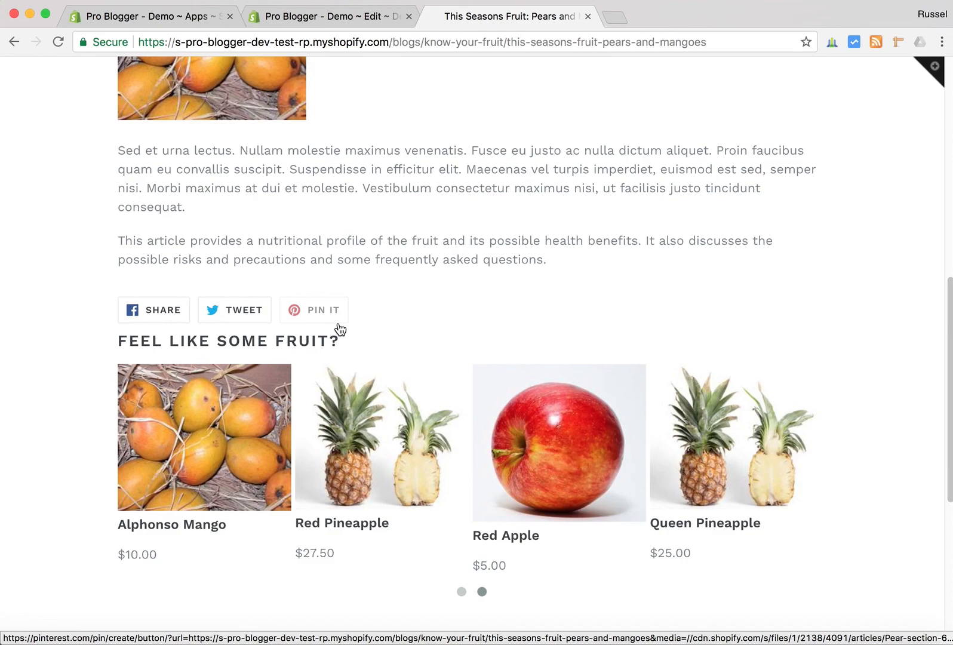
pyautogui.scroll(-5, 475, 232)
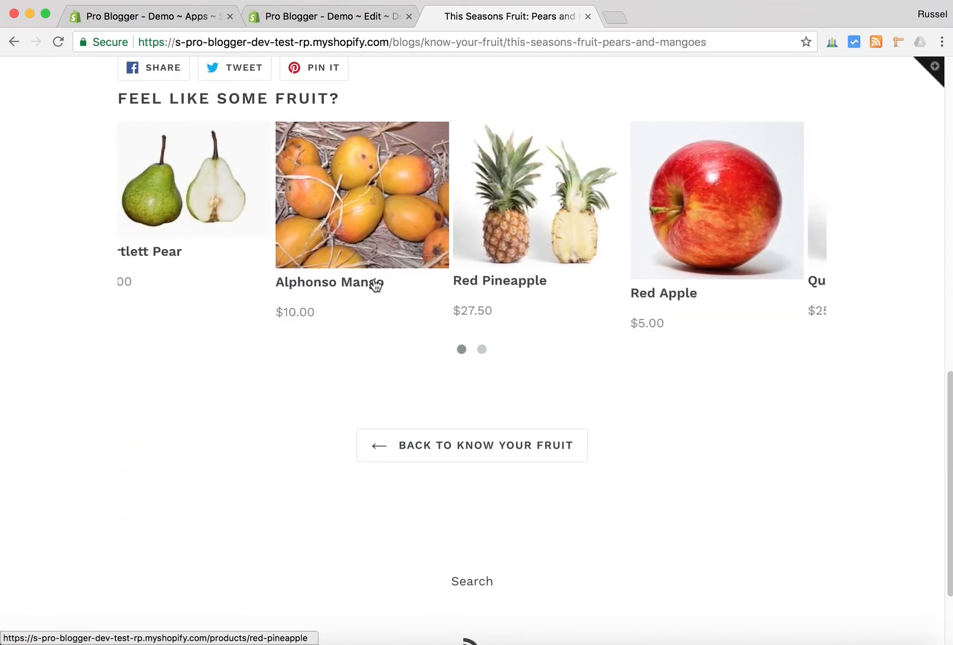